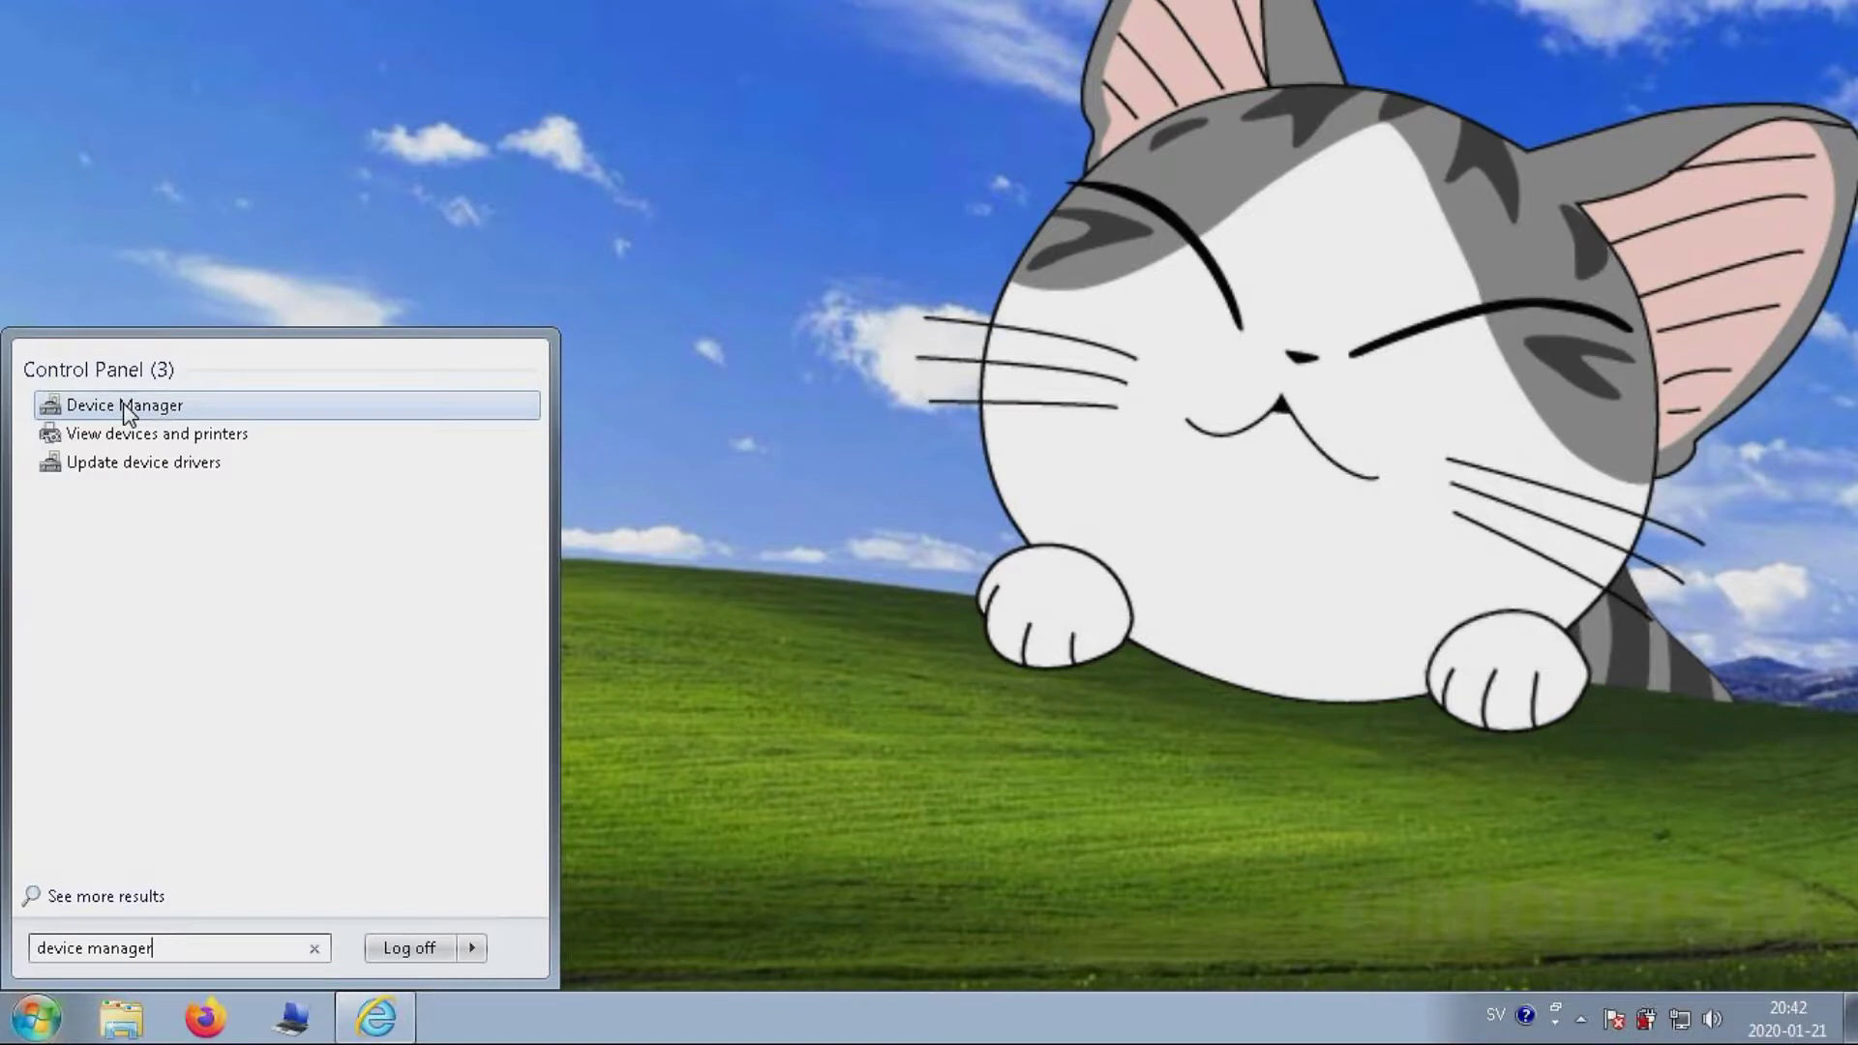
Open Device Manager and launch Update Driver Software for the AMD Mobility Radeon HD 5000 Series adapter.
click(153, 410)
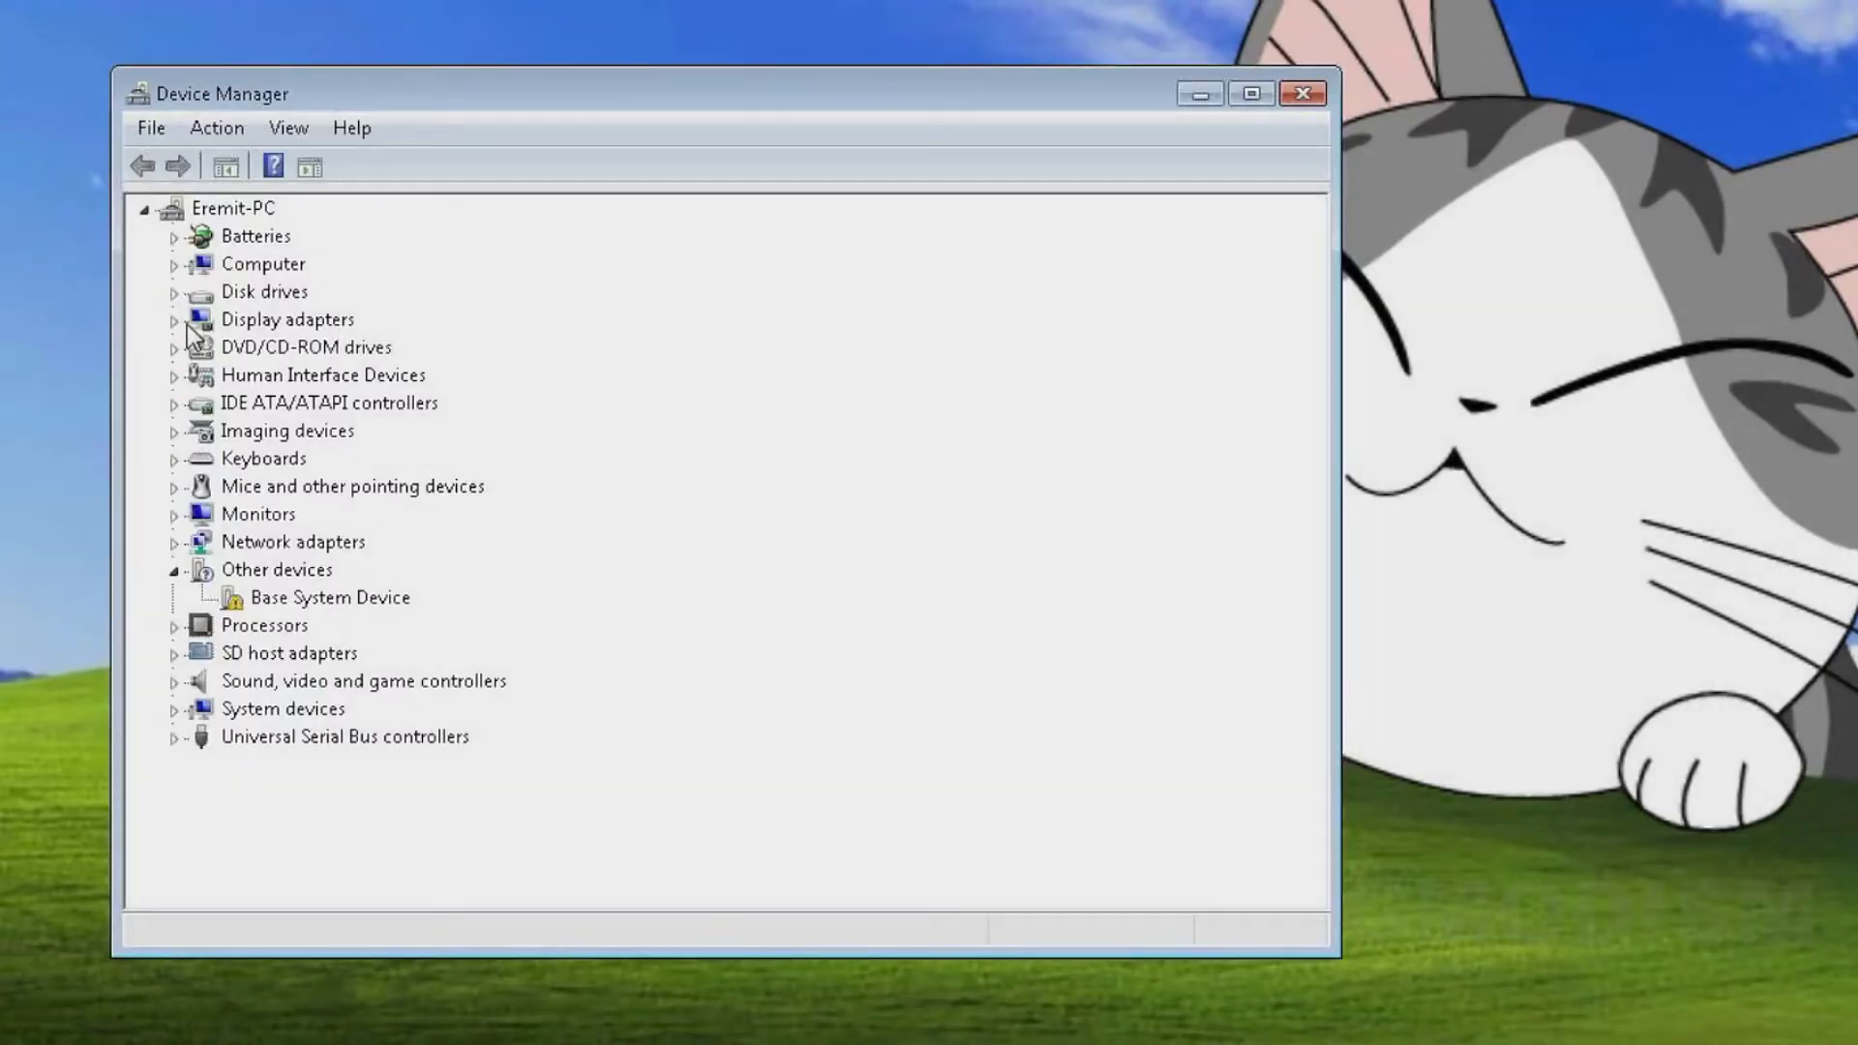
click(175, 323)
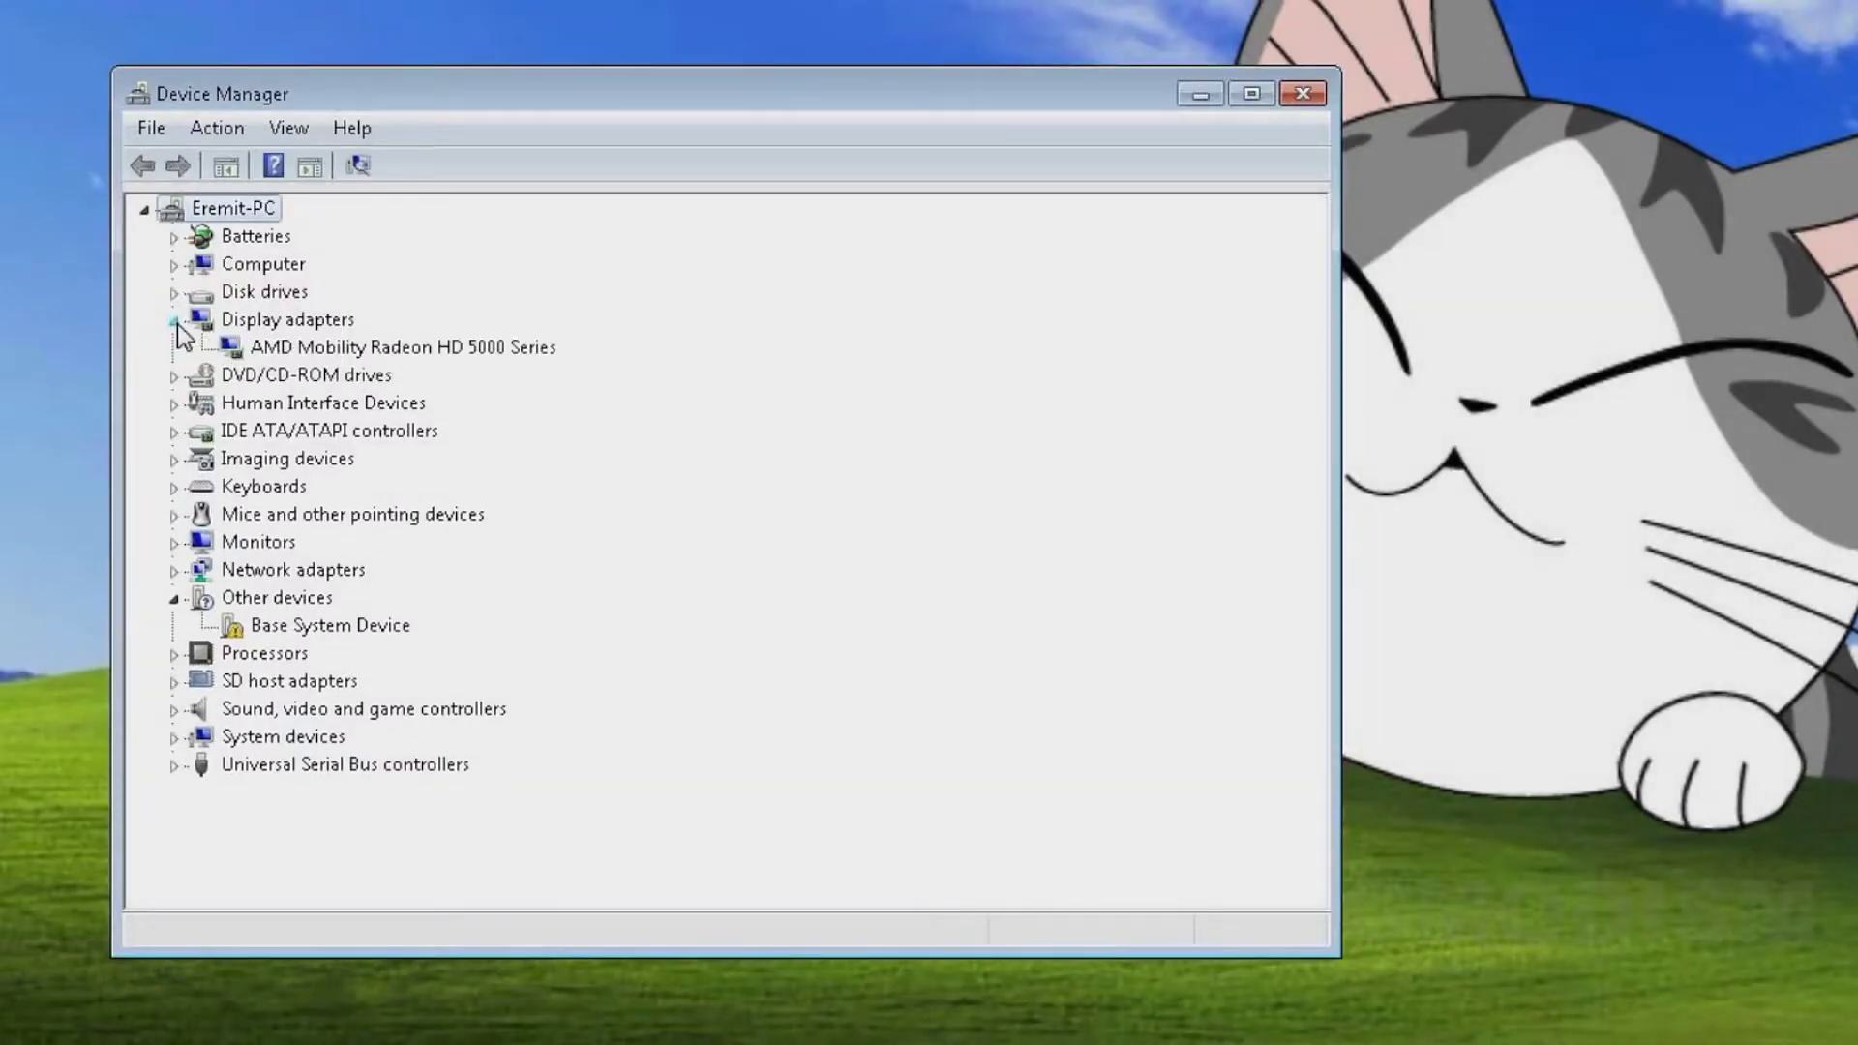
click(328, 347)
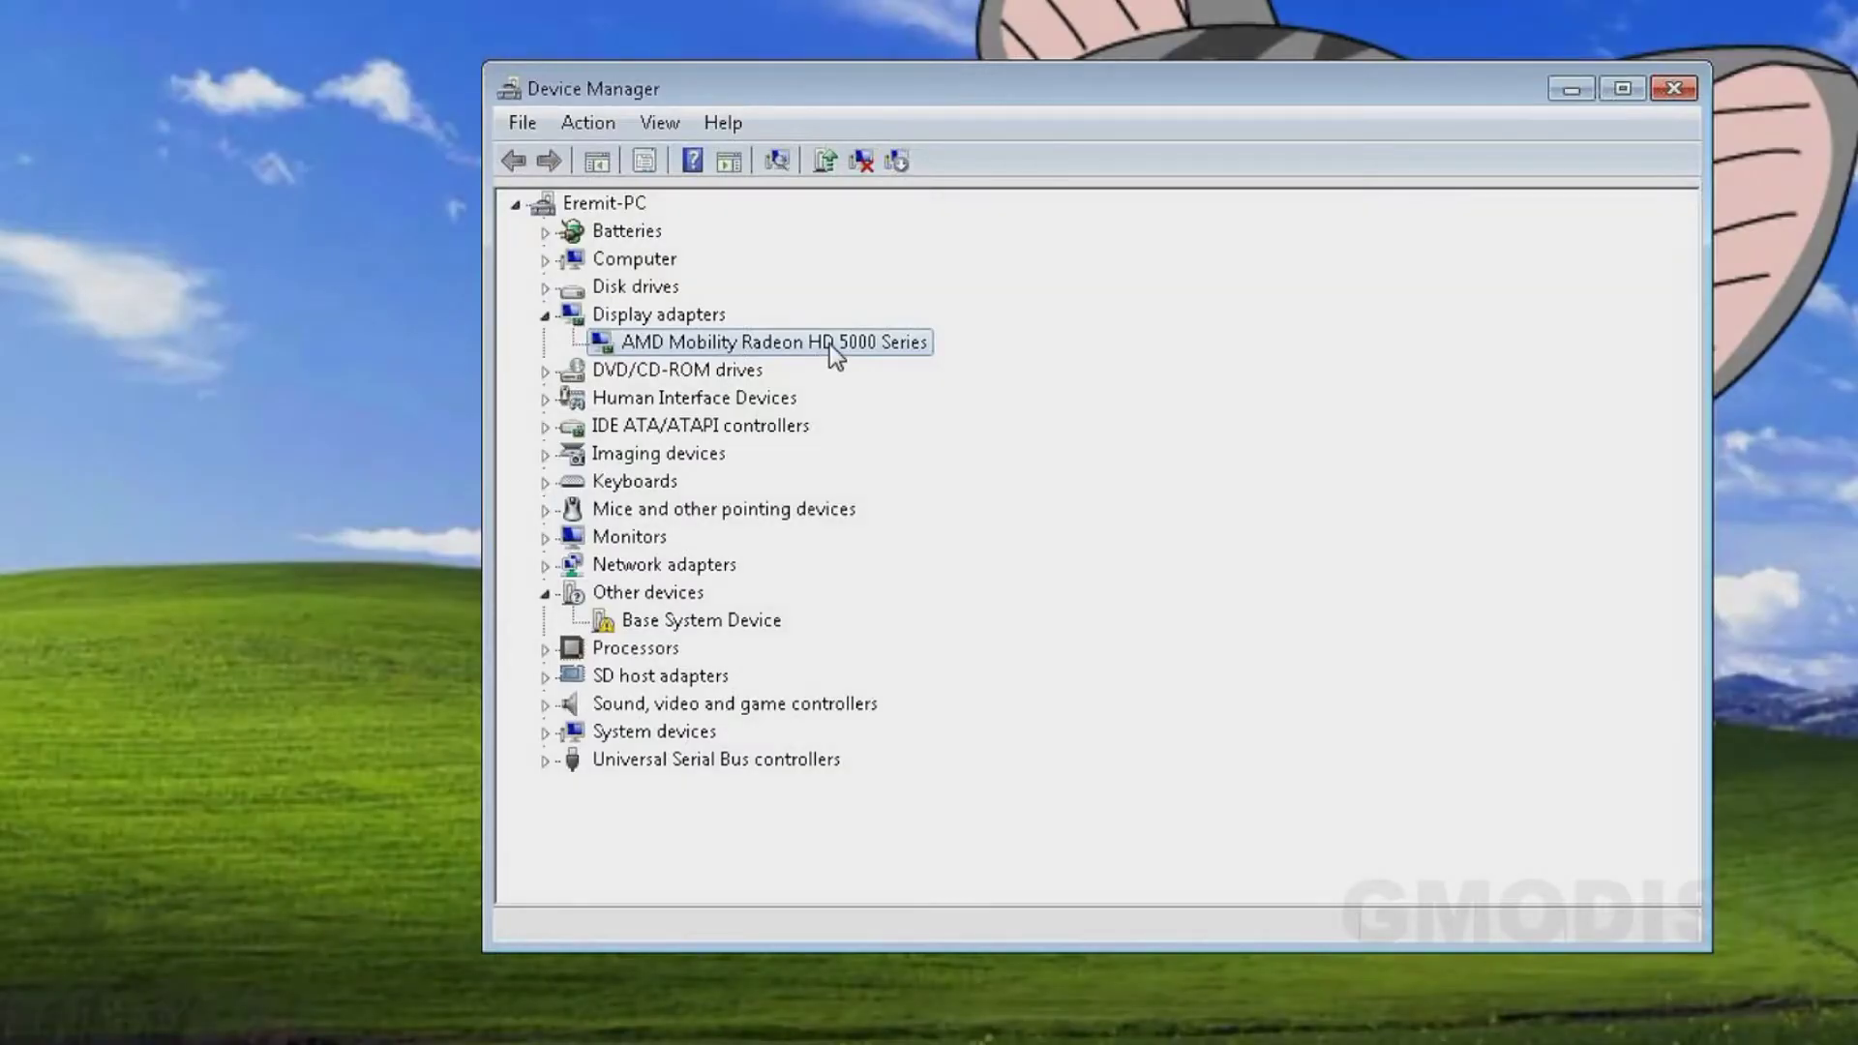
right_click(828, 343)
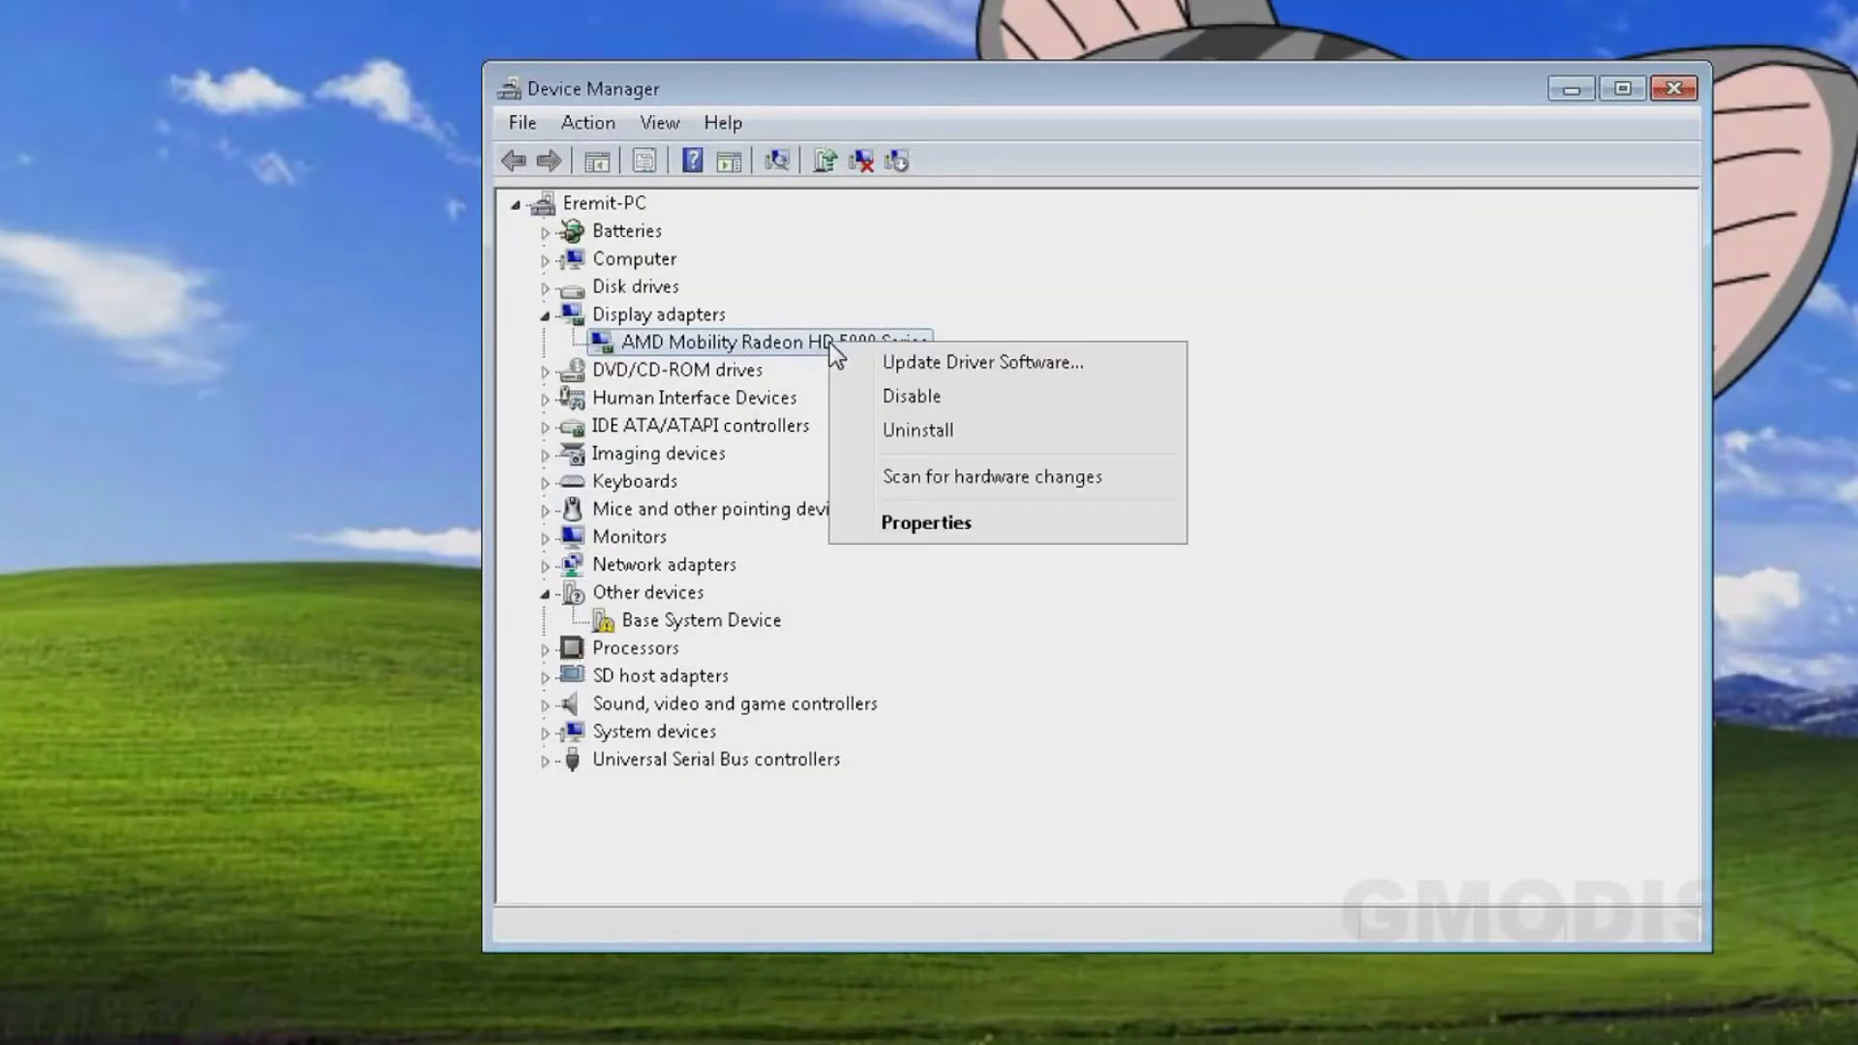
click(968, 369)
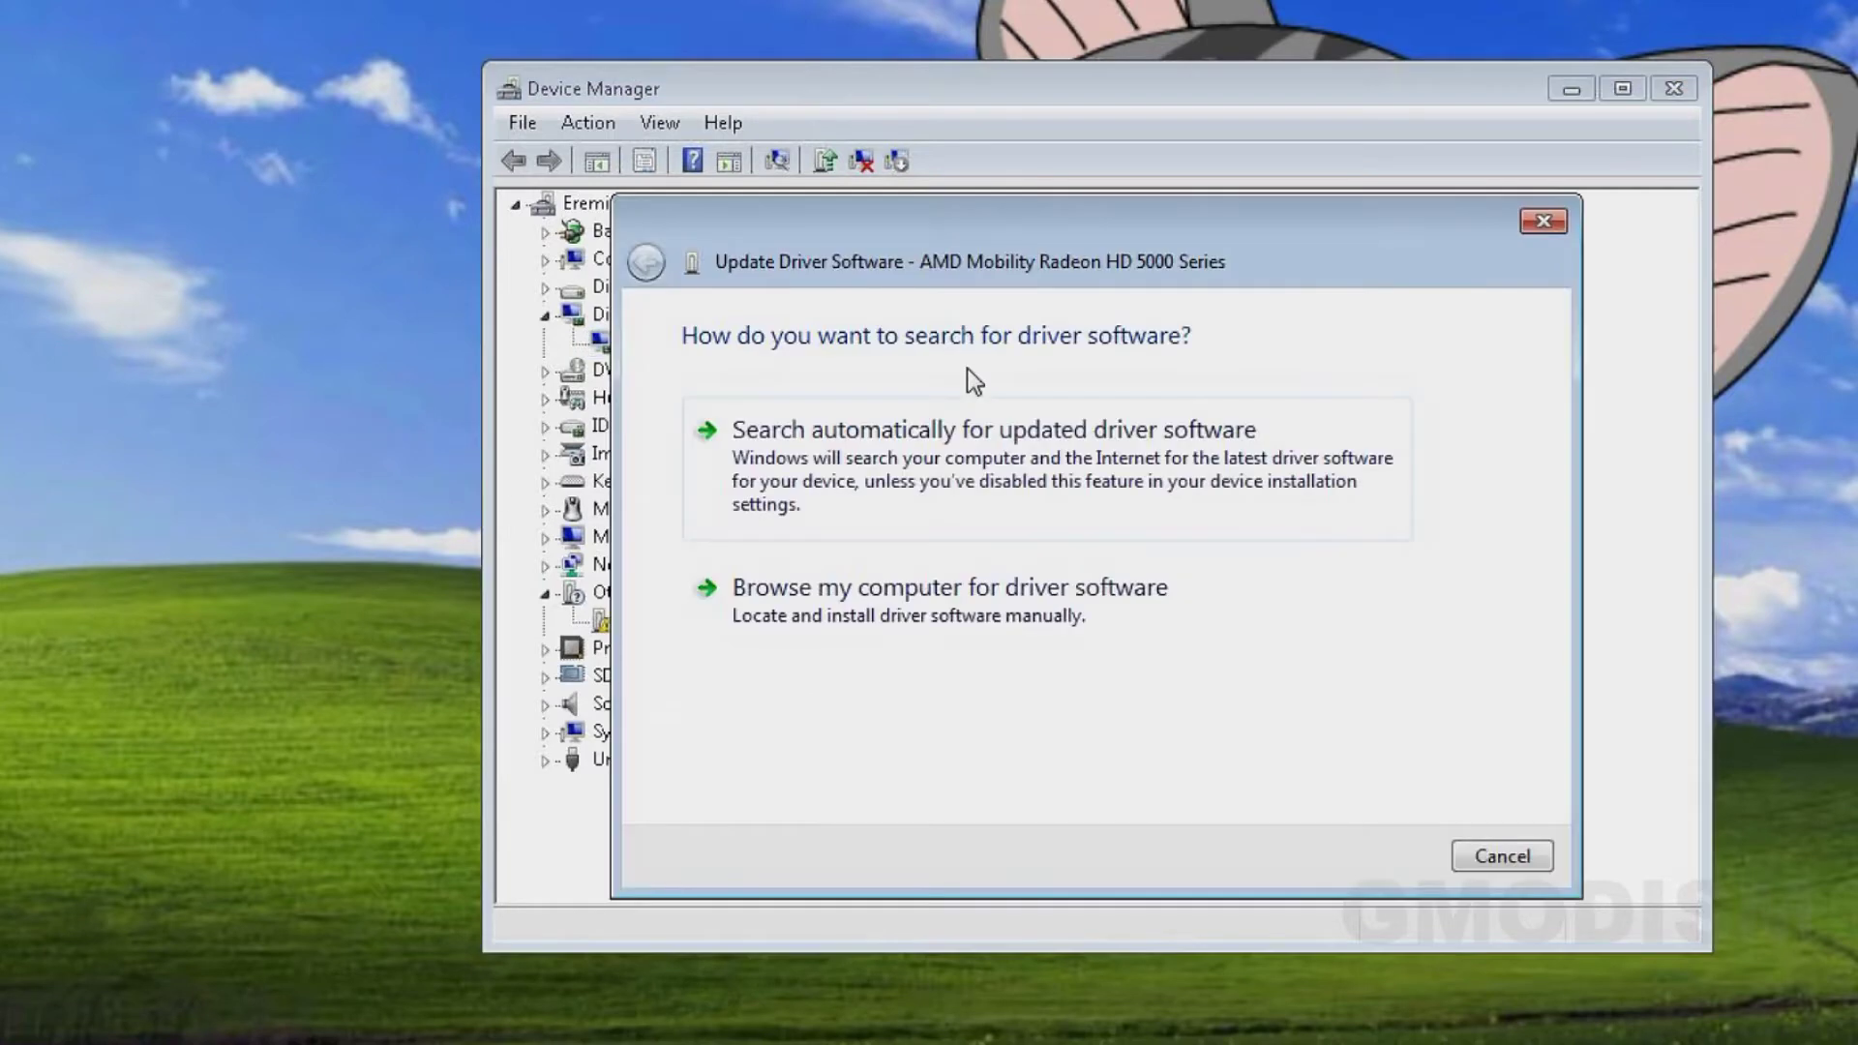
Let Windows automatically search for and install the driver, so the adapter becomes ATI Mobility Radeon HD 5650.
click(1088, 461)
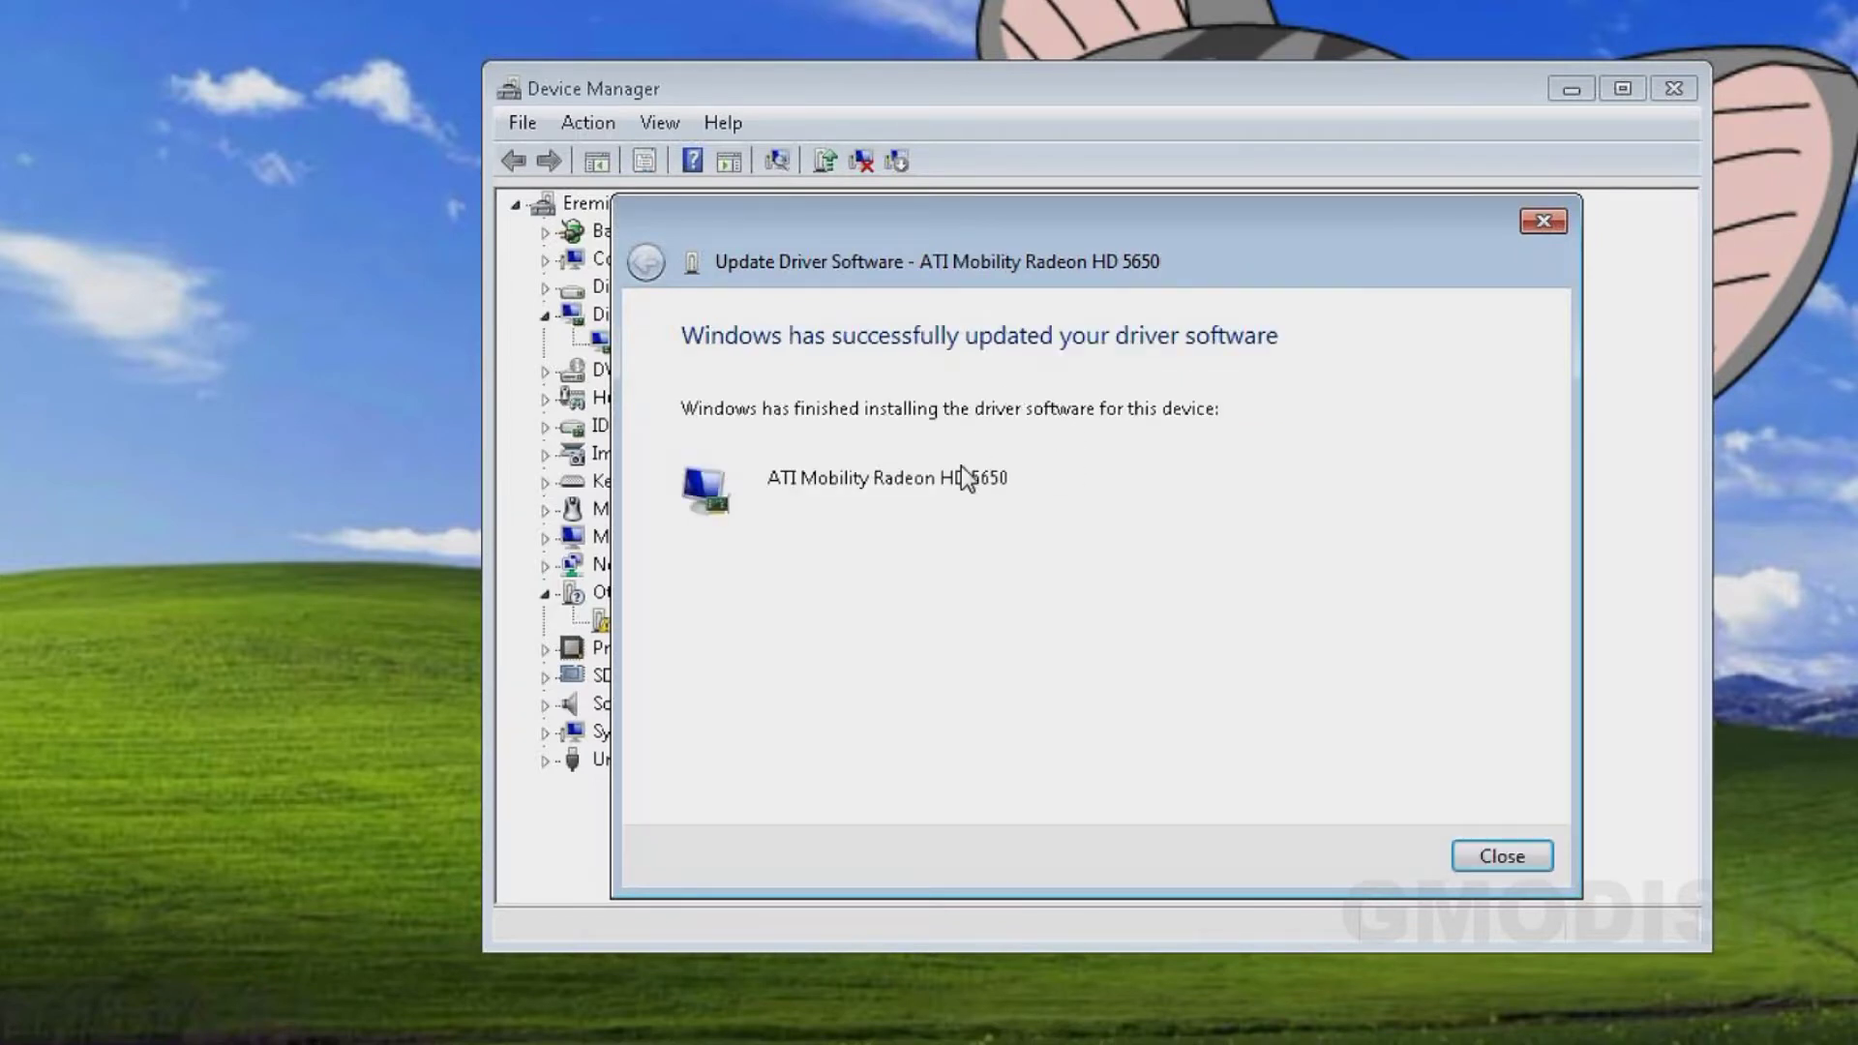
click(1503, 856)
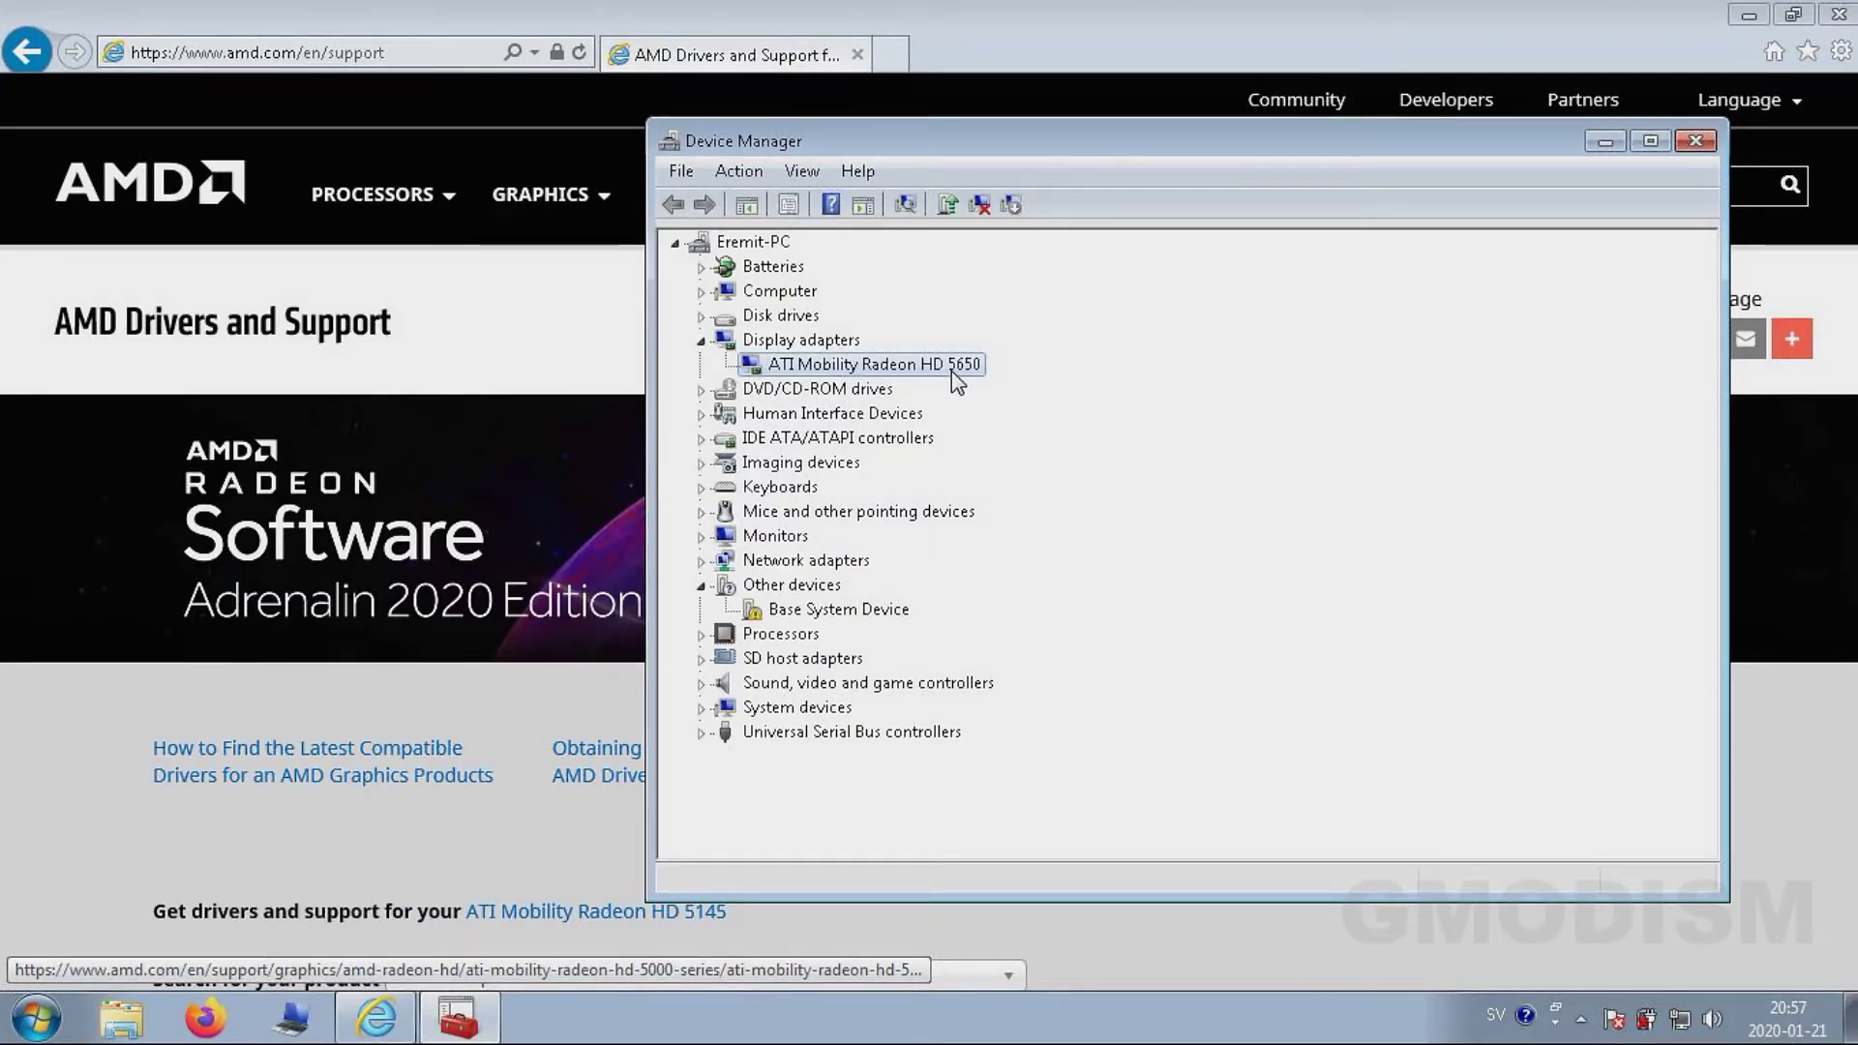
Search 'ati mobil' on the AMD support site and submit ATI Mobility Radeon HD 5650 as the product.
click(77, 710)
scroll(487, 666, down, 4)
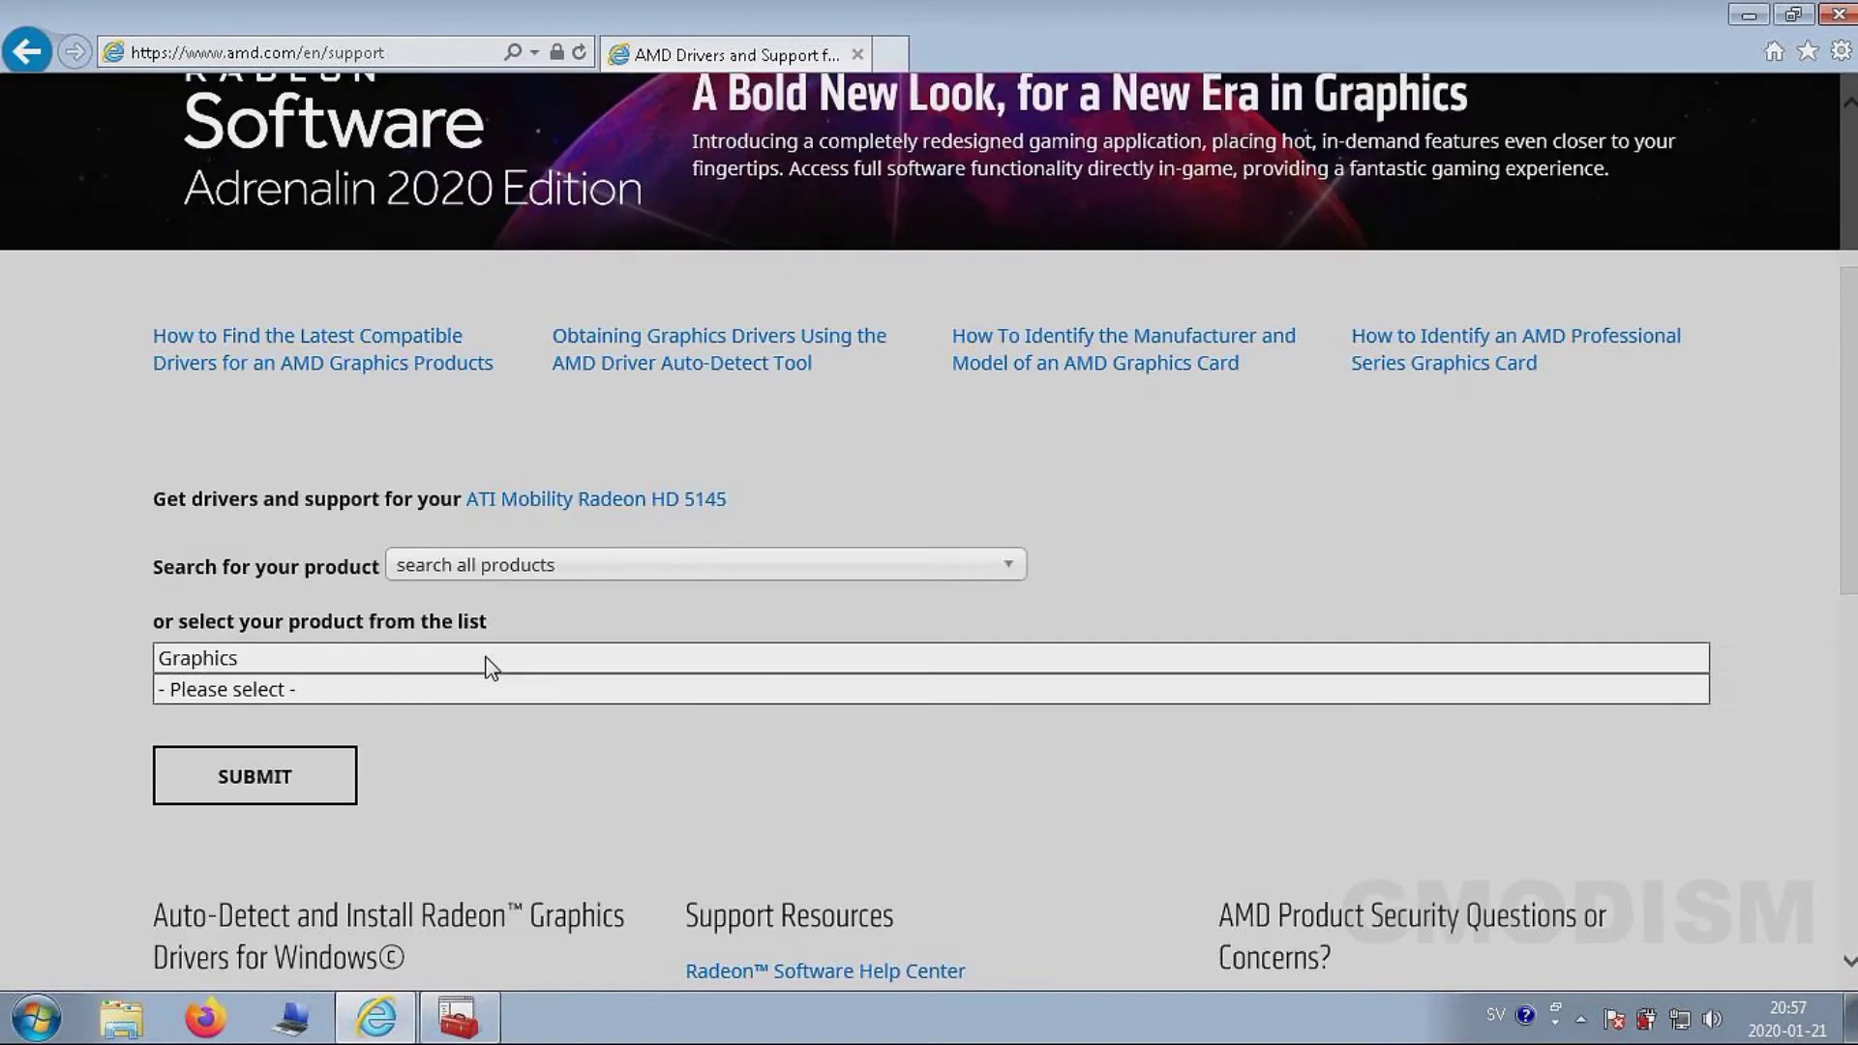
text(ati mobil)
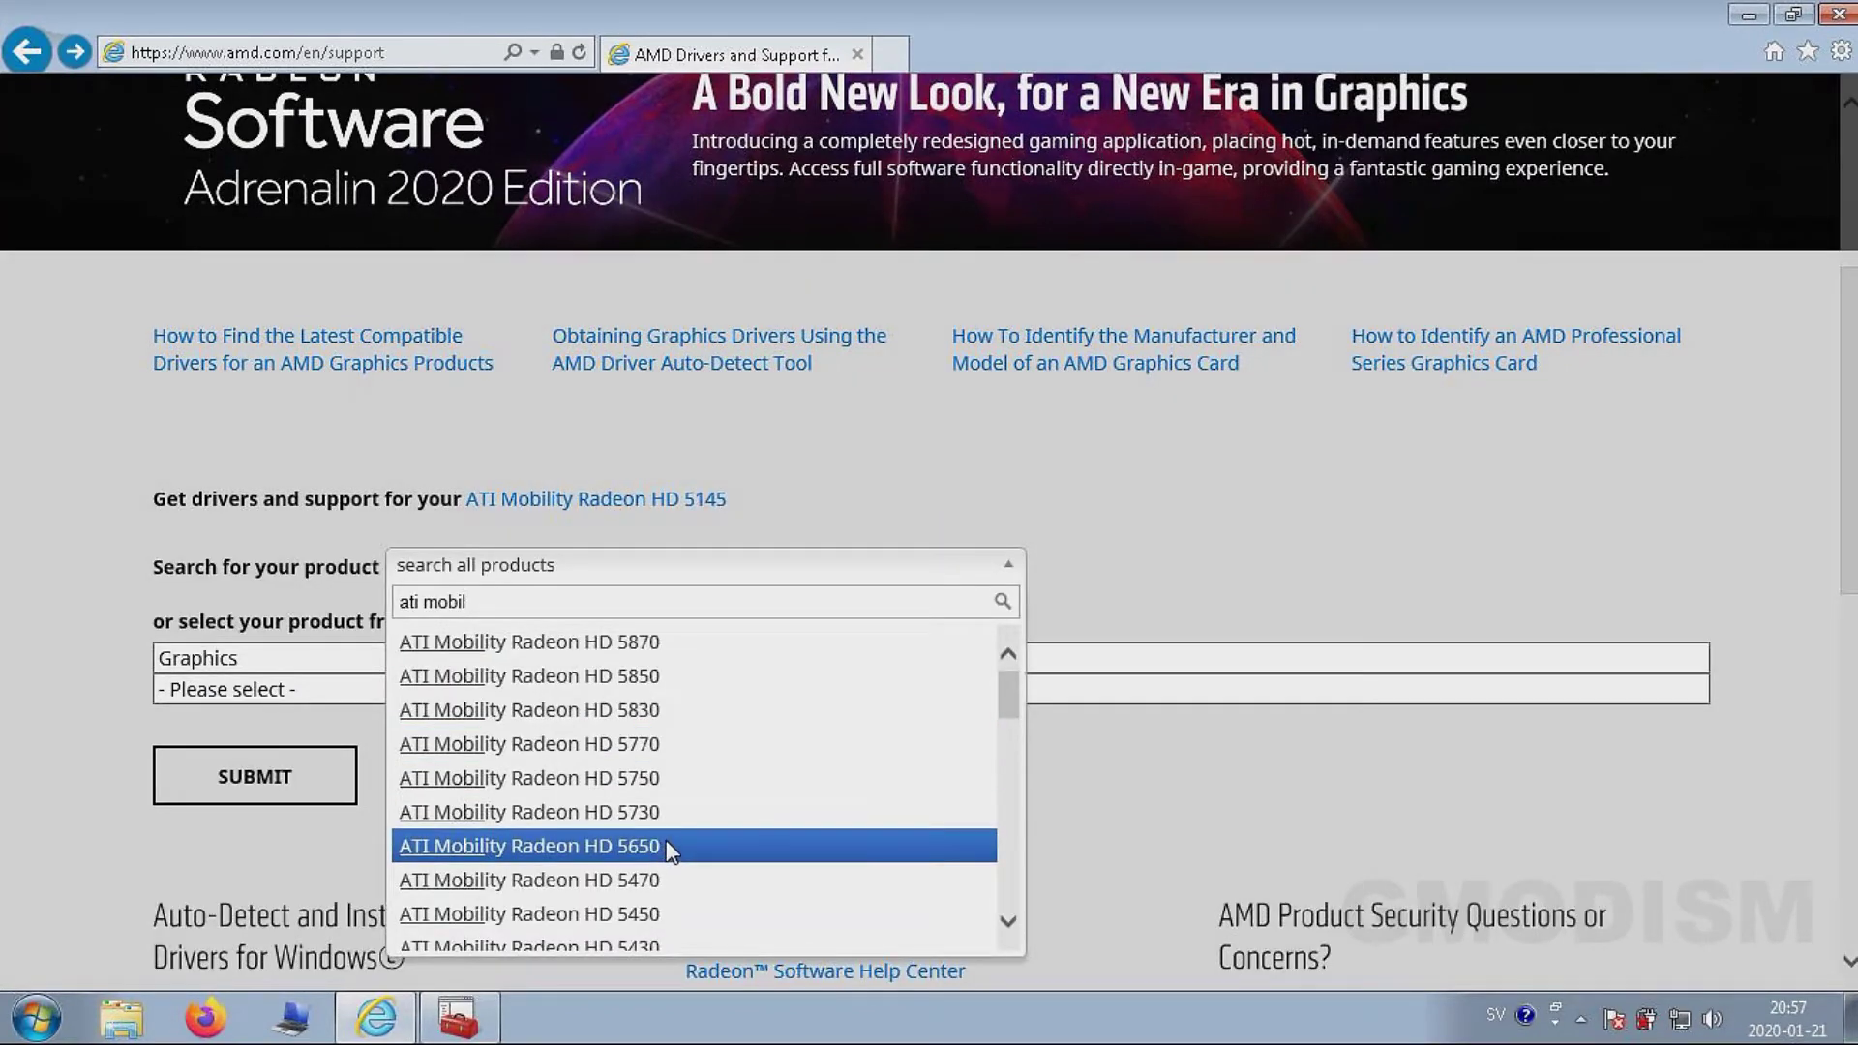
click(670, 846)
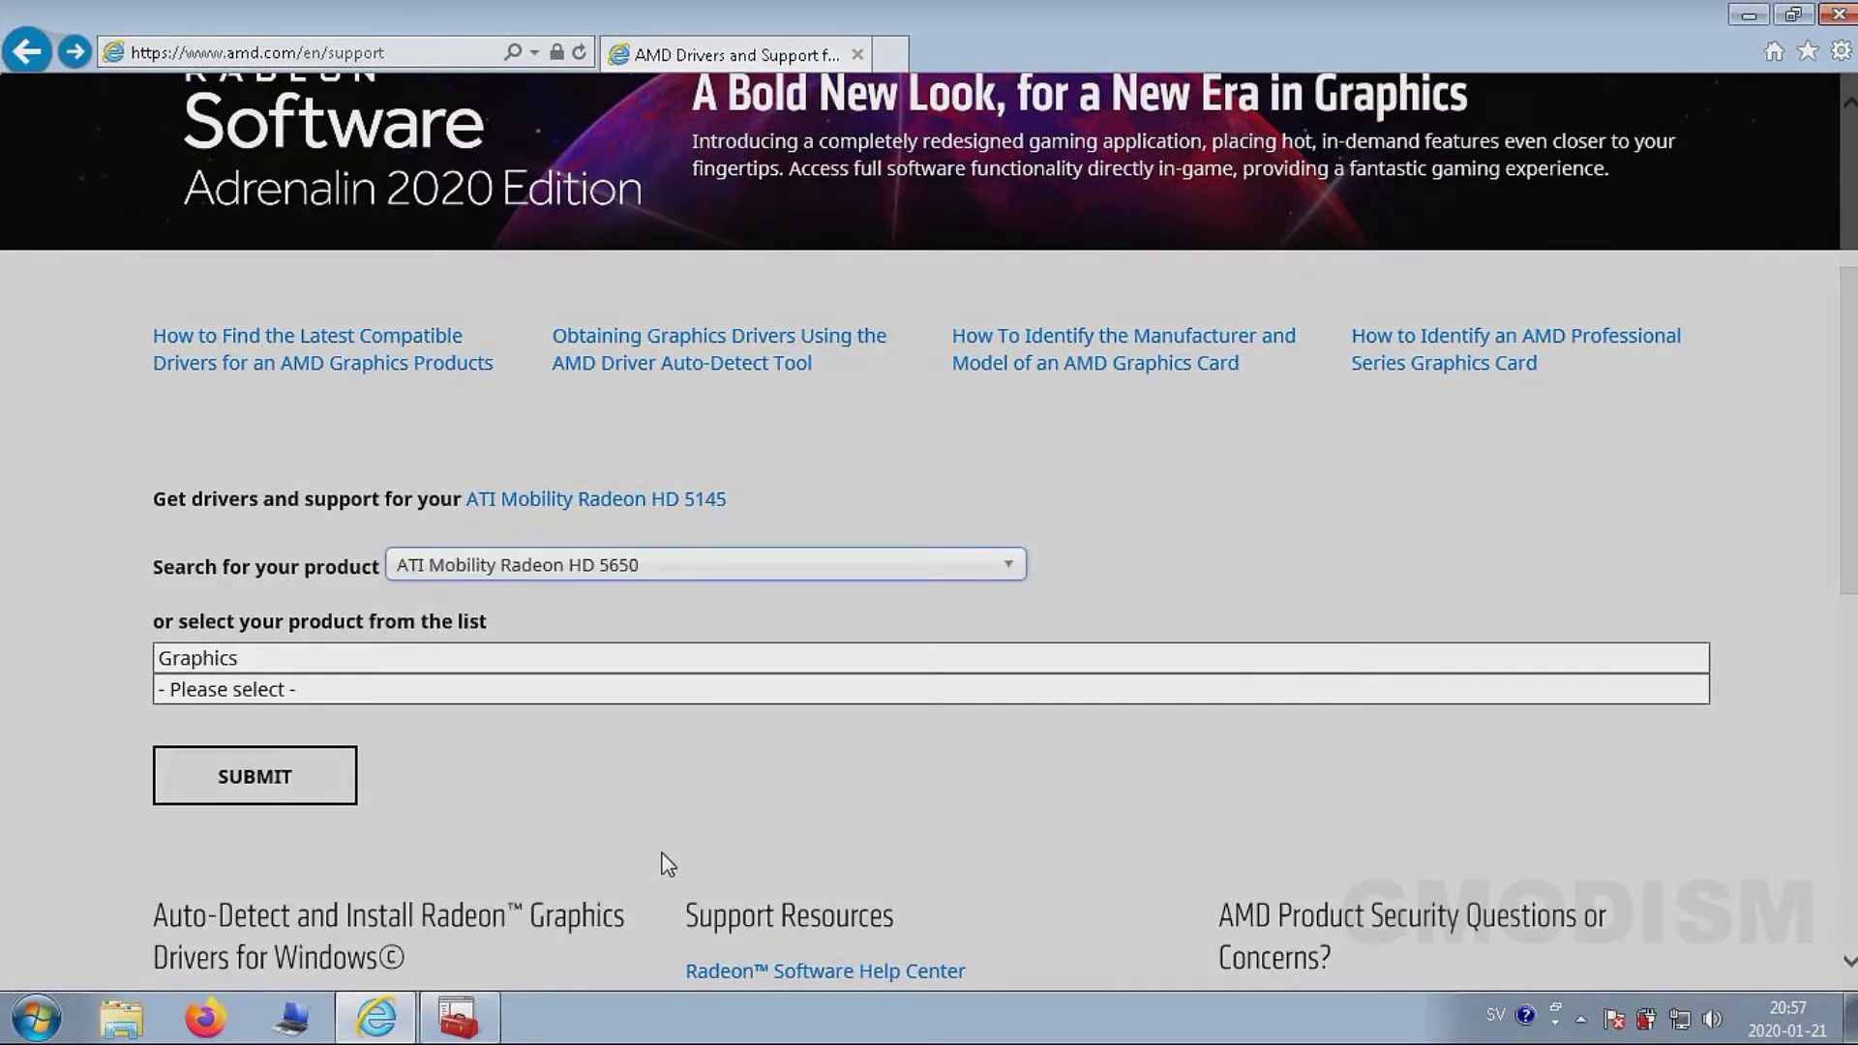
click(291, 786)
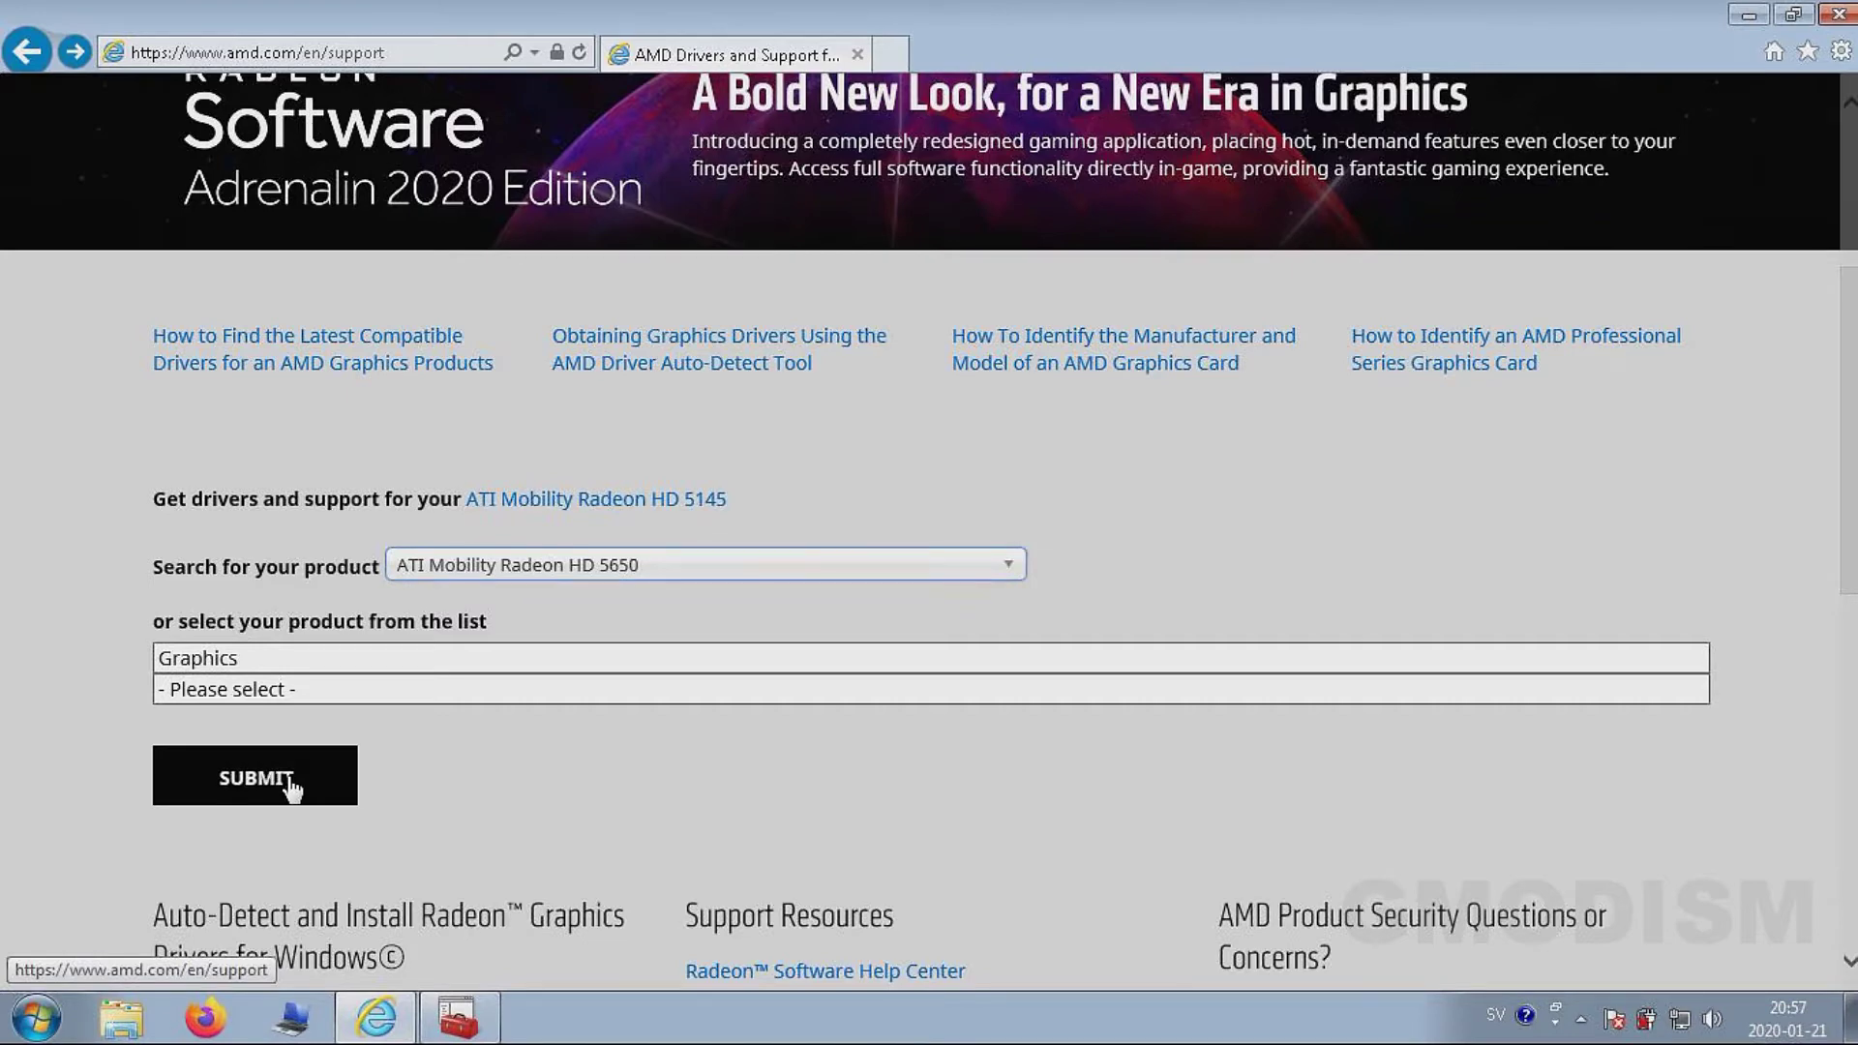
scroll(953, 684, down, 3)
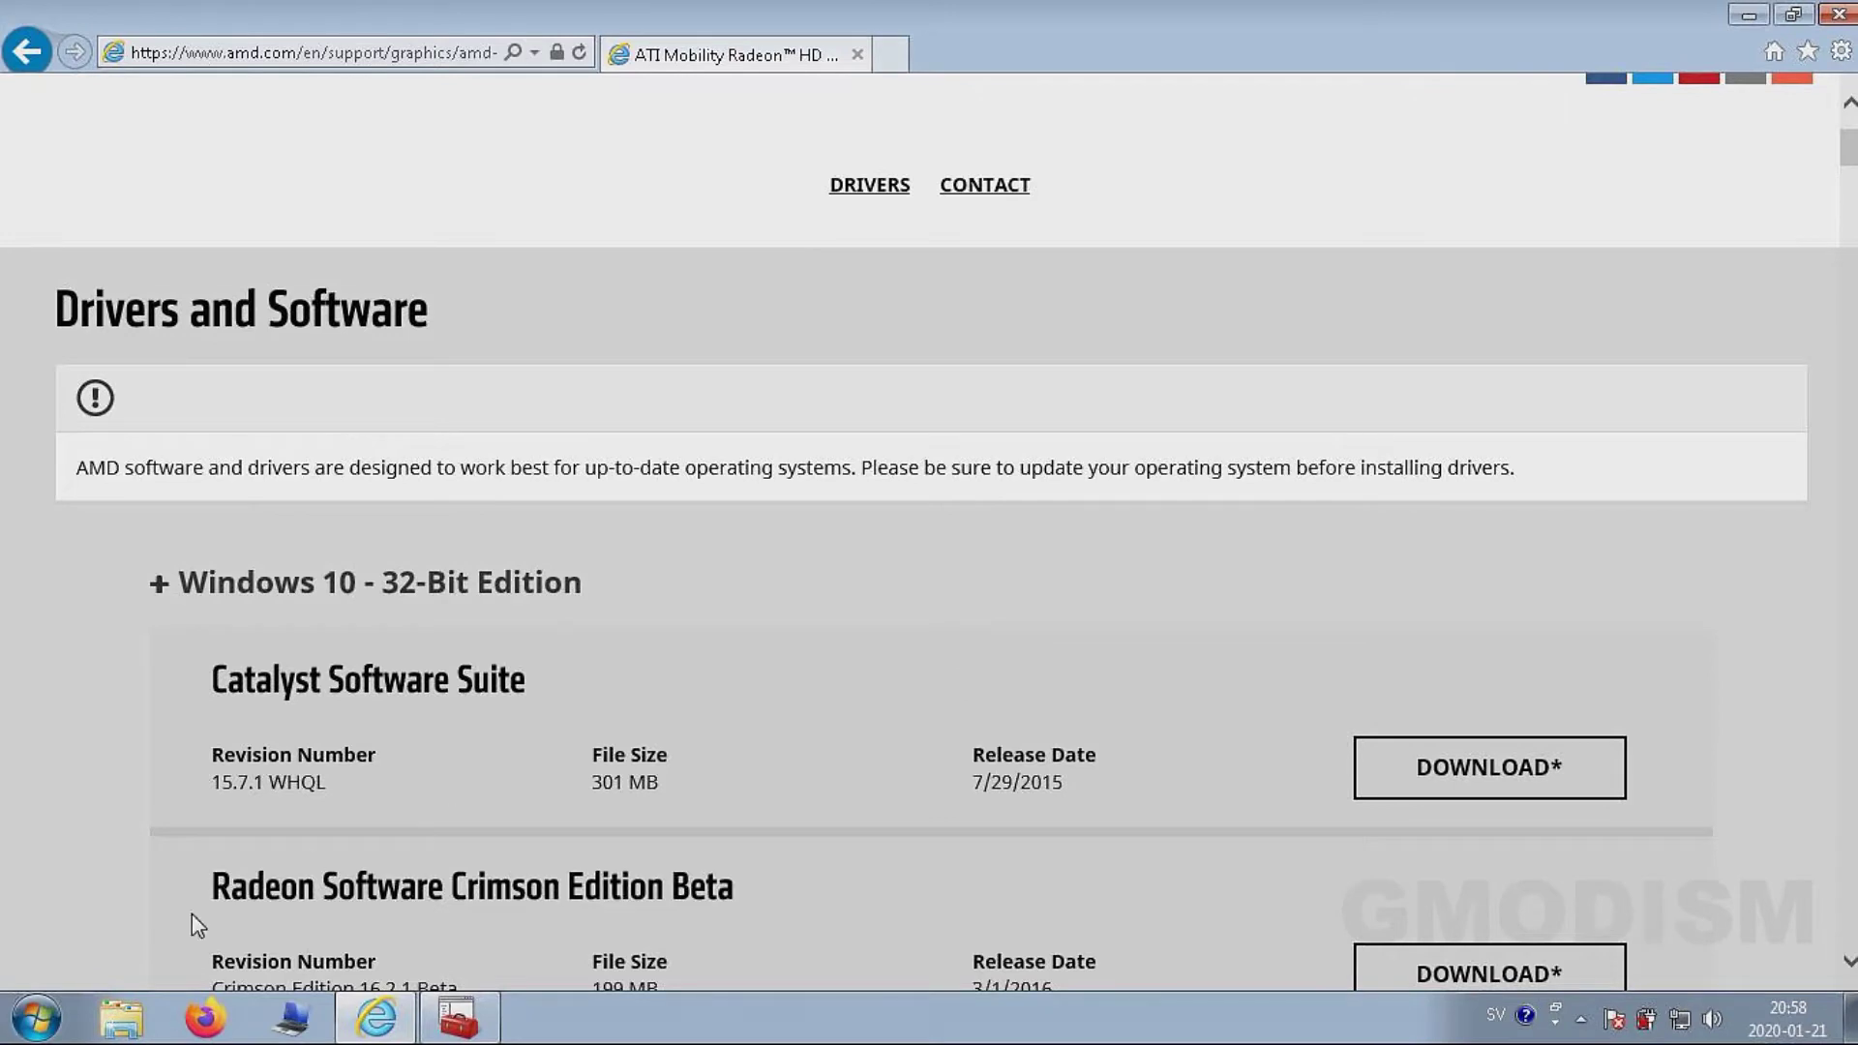
click(37, 1025)
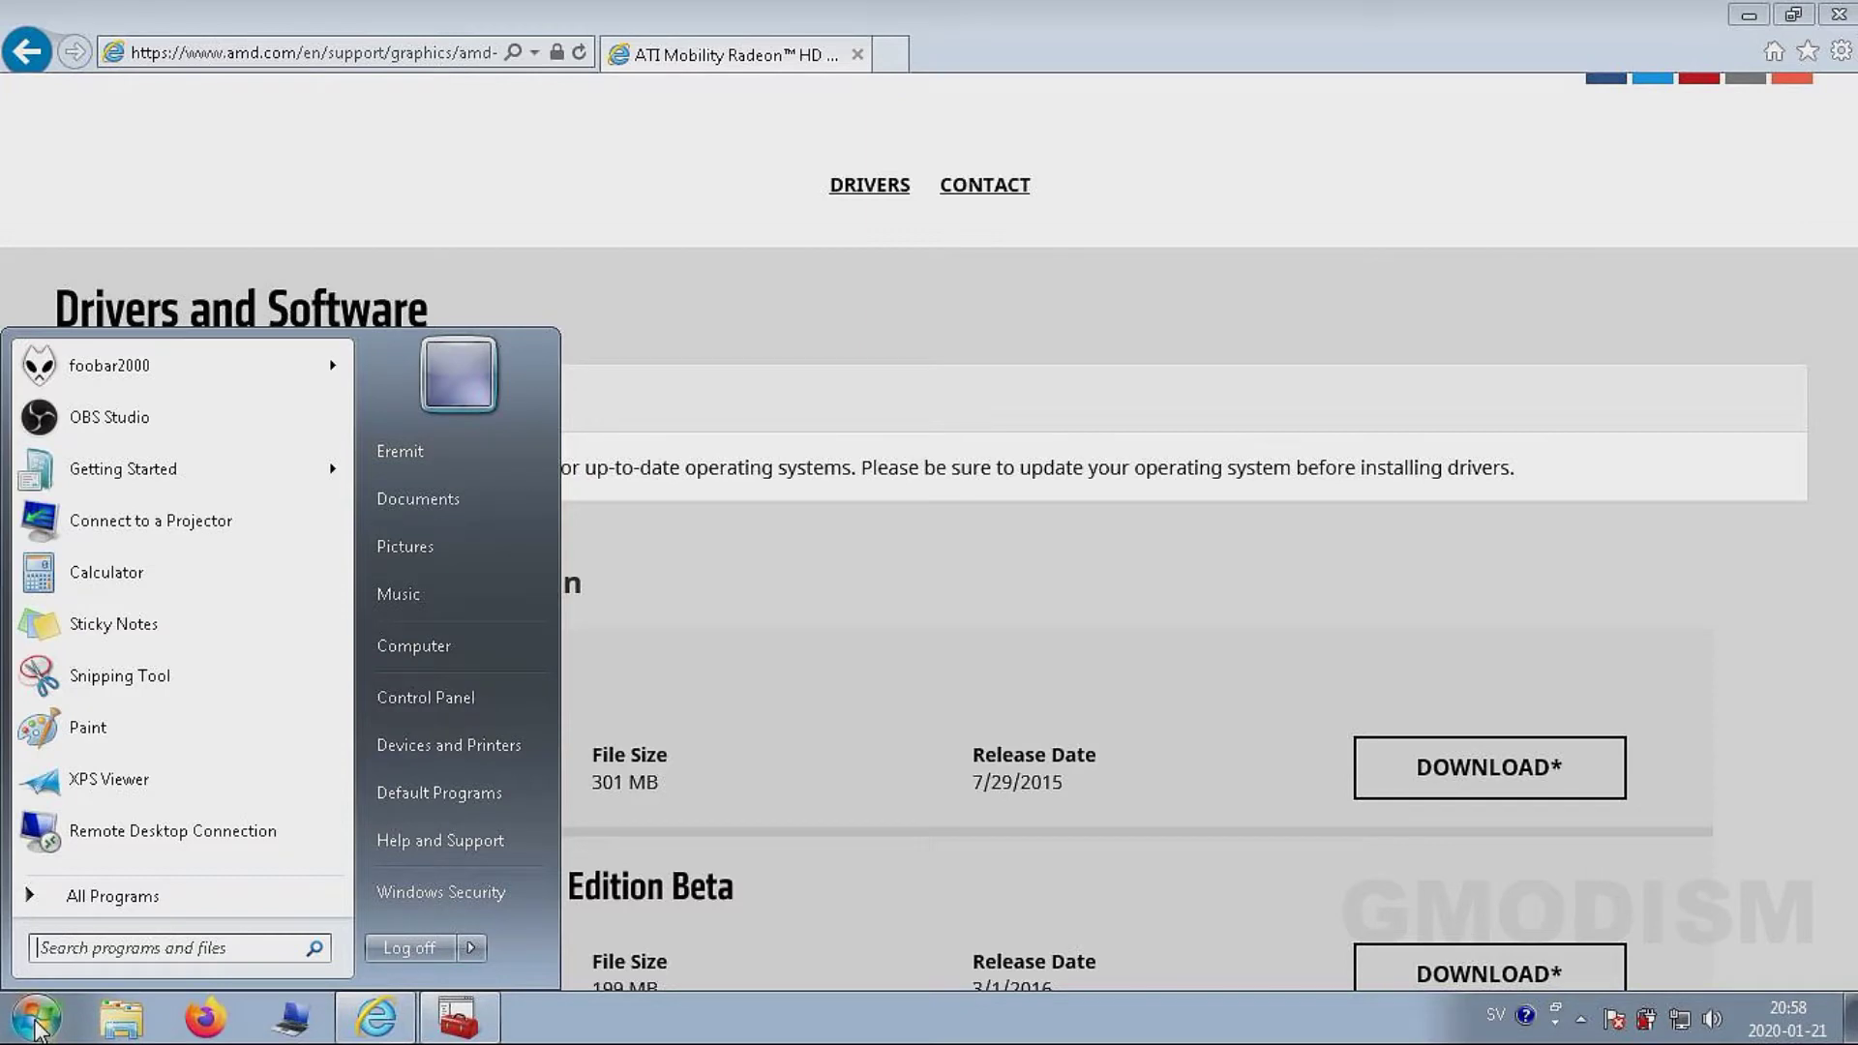
right_click(444, 645)
click(520, 871)
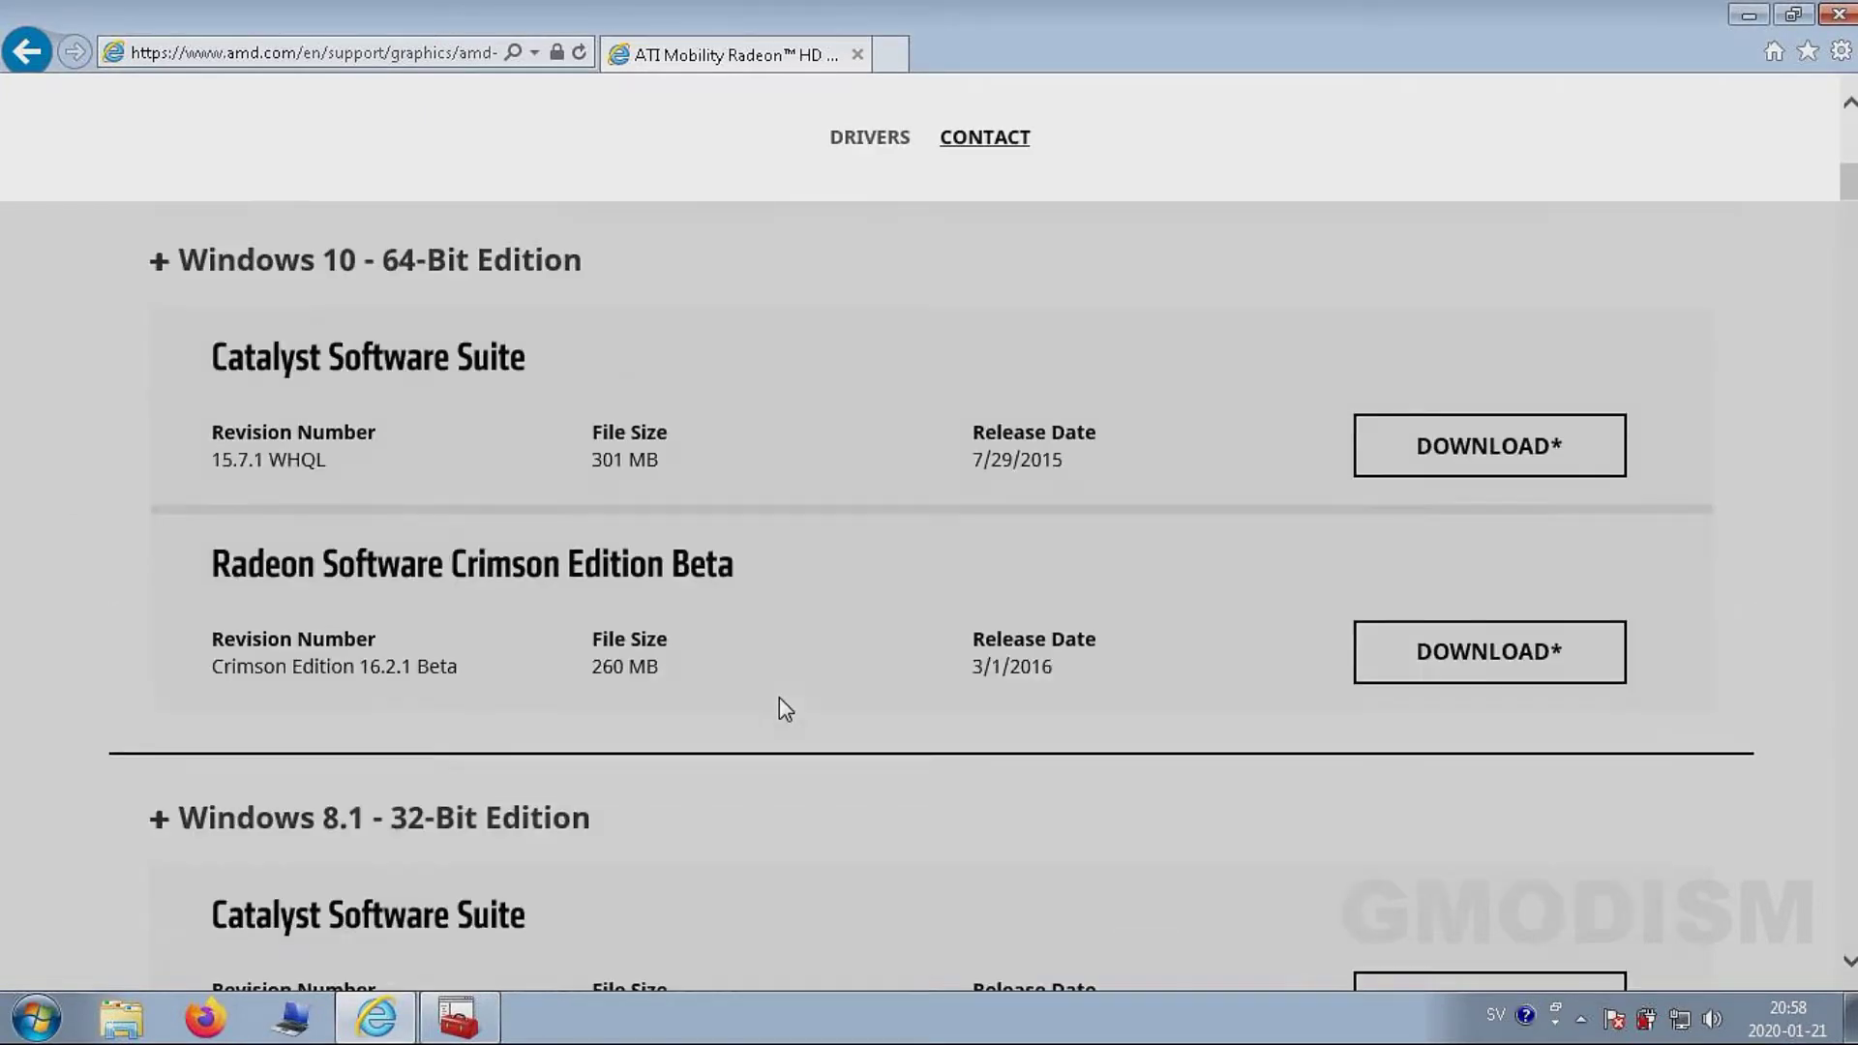
scroll(780, 697, down, 20)
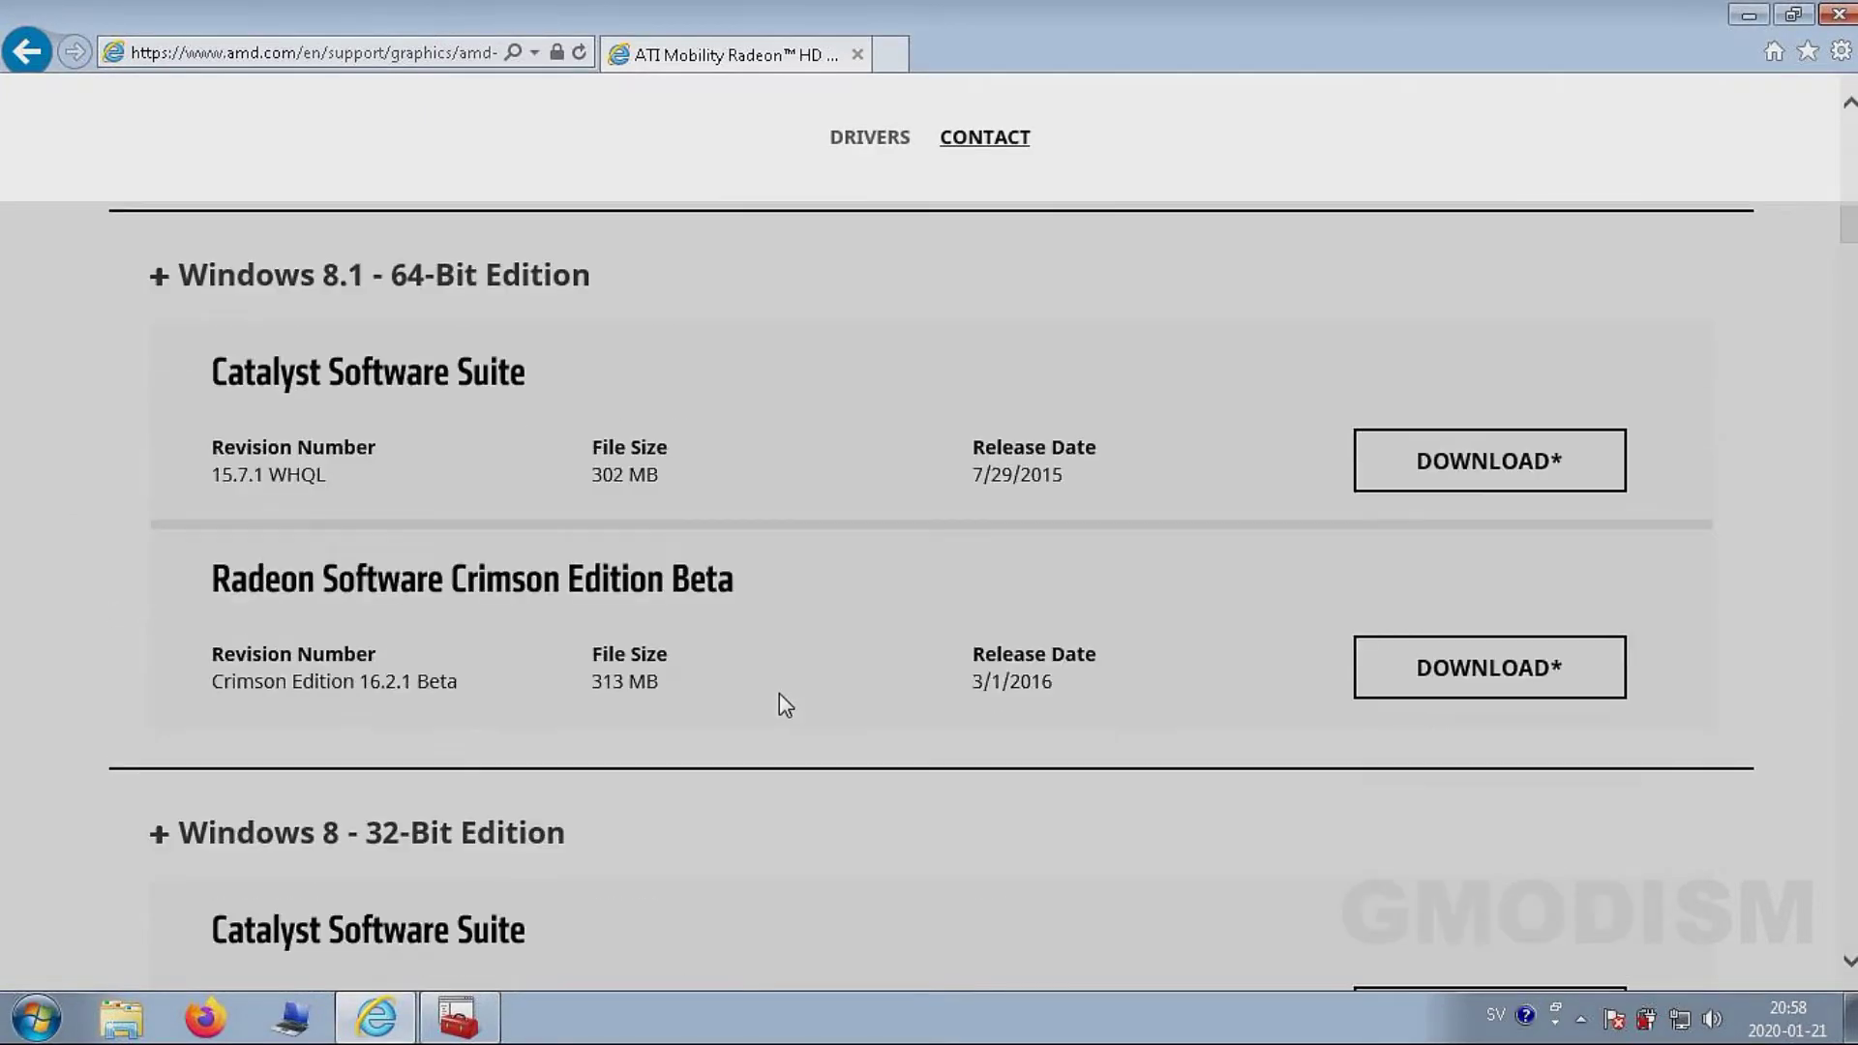
Scroll to the Windows 7 64-Bit section and download Catalyst Software Suite 15.7.1.
scroll(780, 692, down, 5)
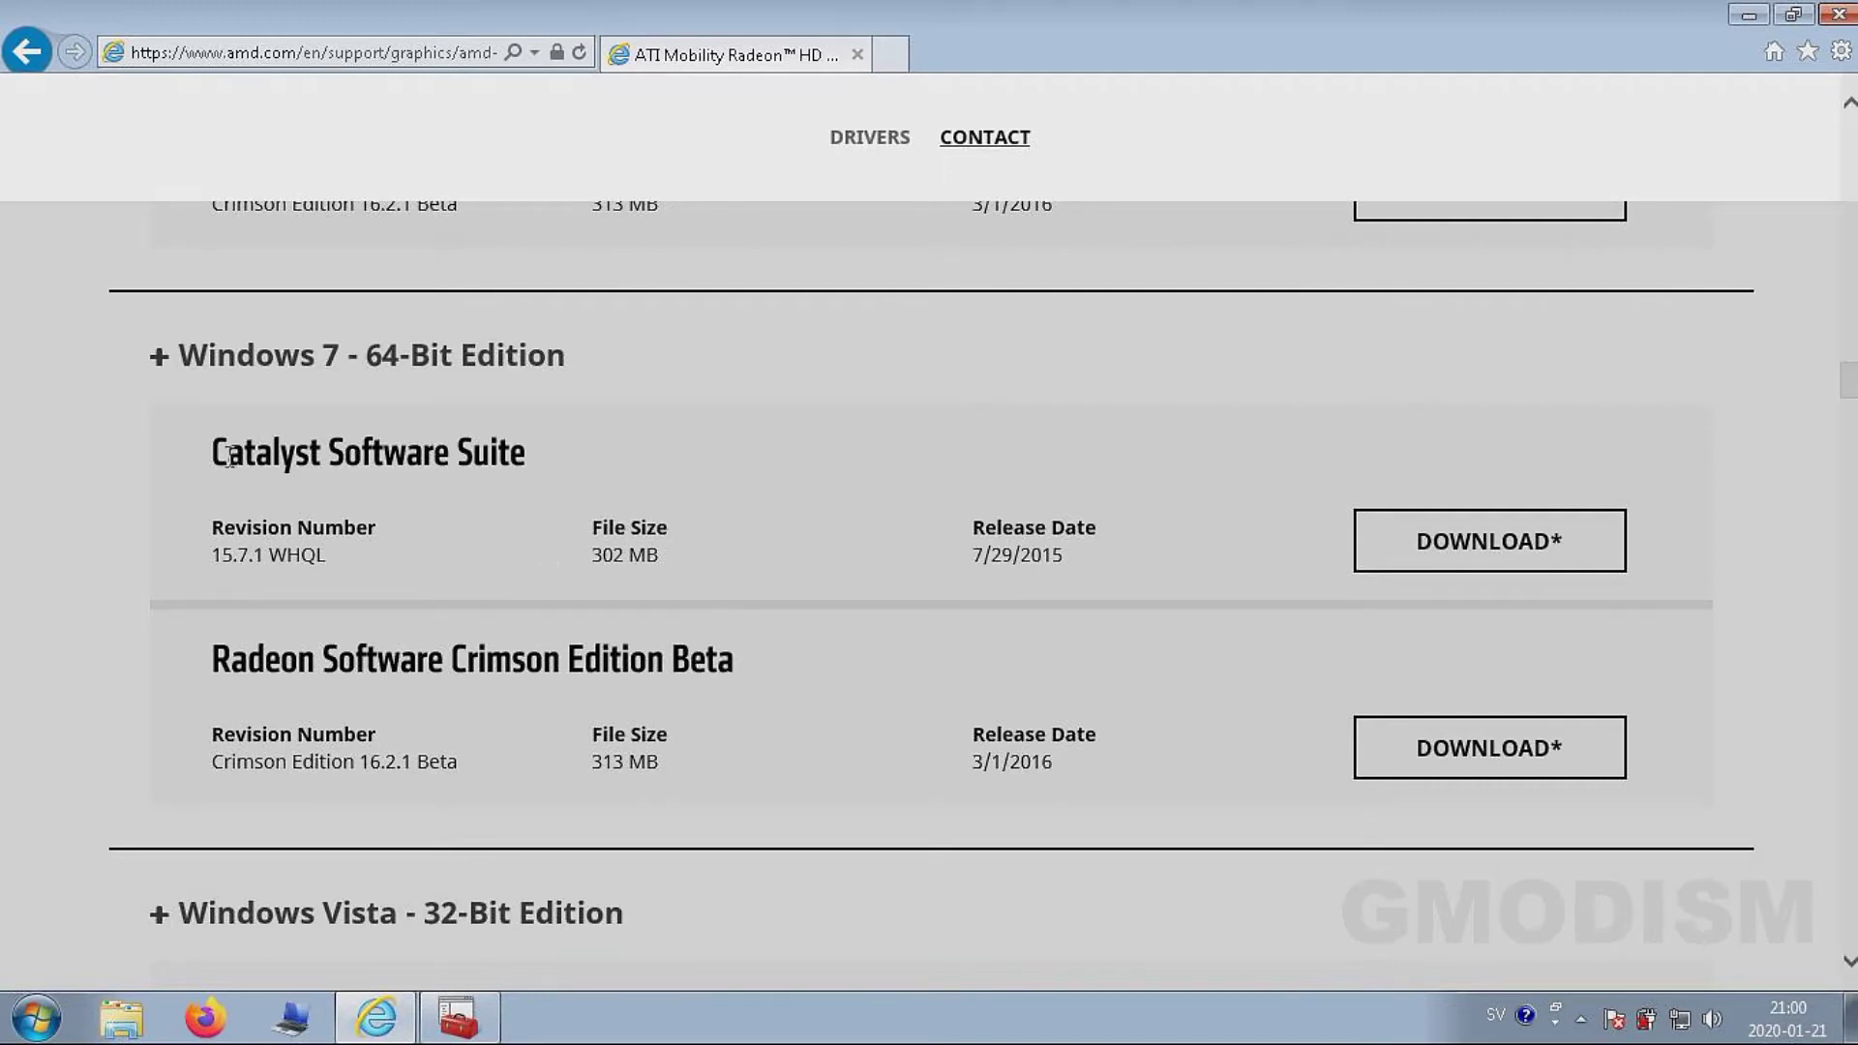
click(1487, 557)
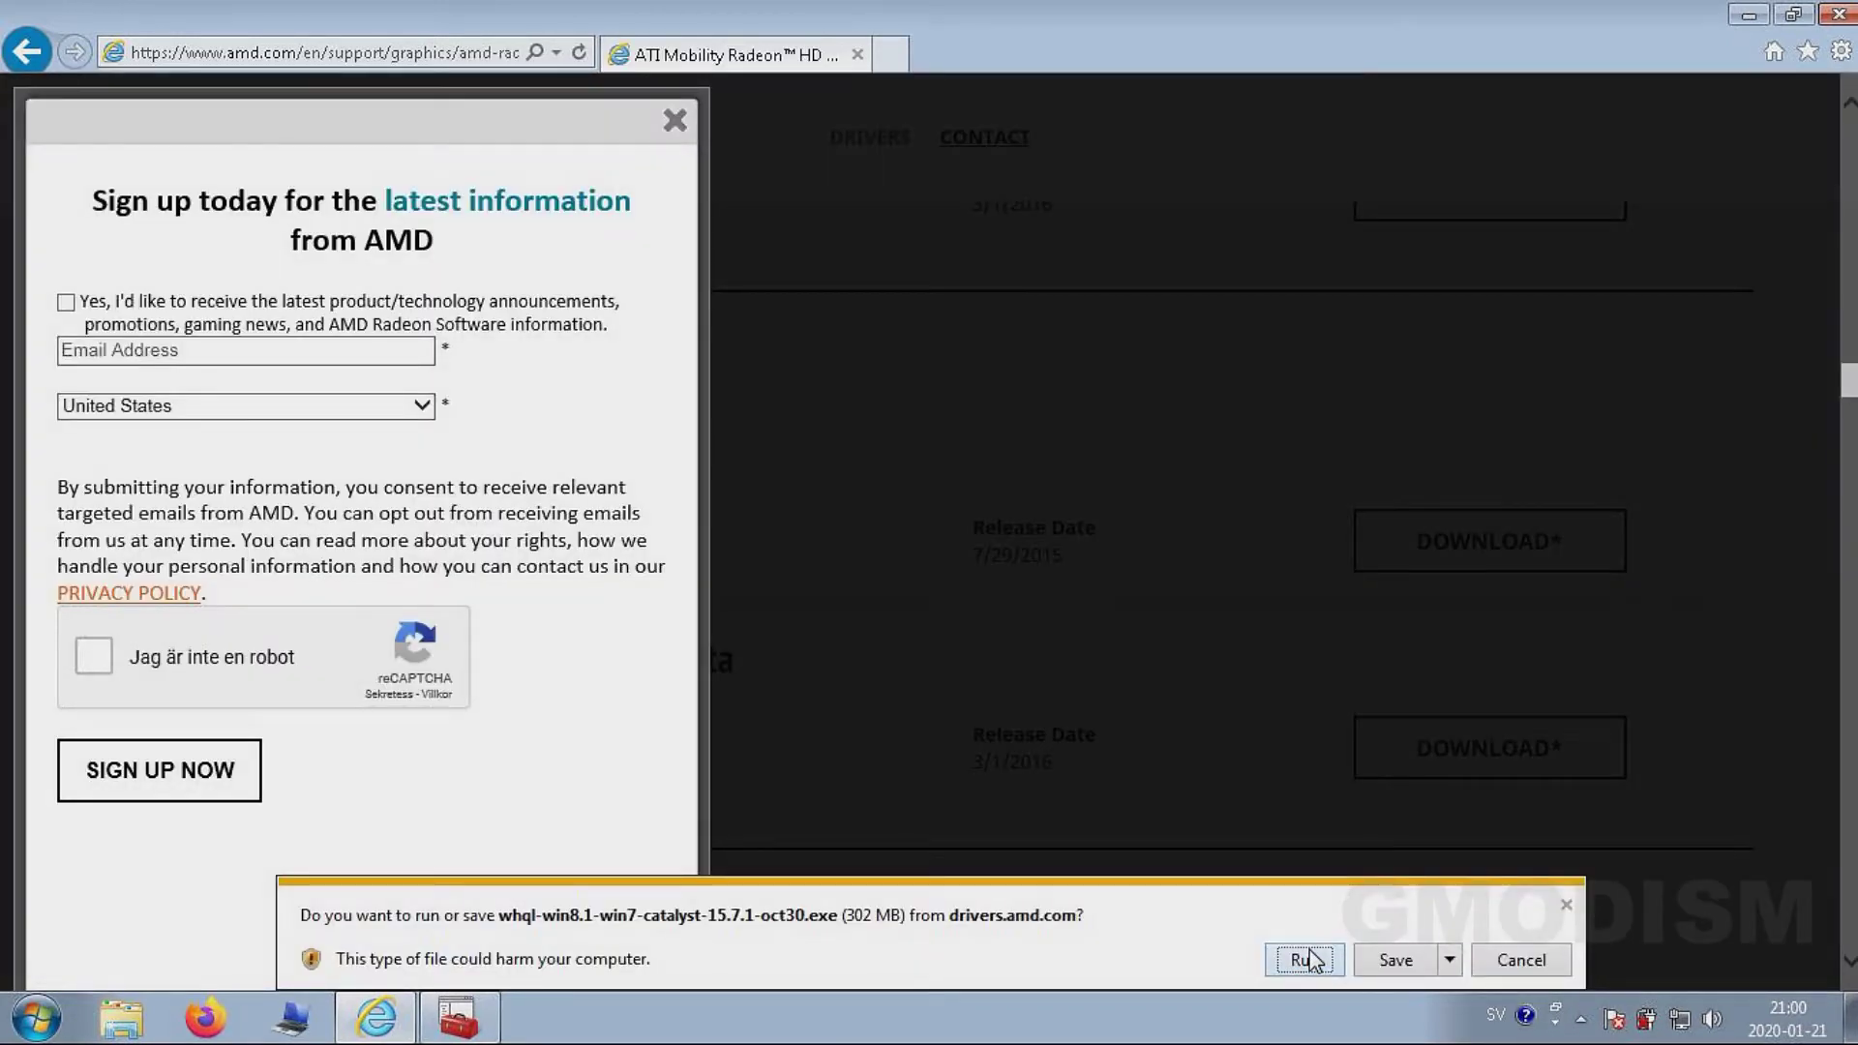
Run the downloaded Catalyst 15.7.1 installer, approve UAC, and extract it to the default folder.
click(1309, 961)
click(1170, 538)
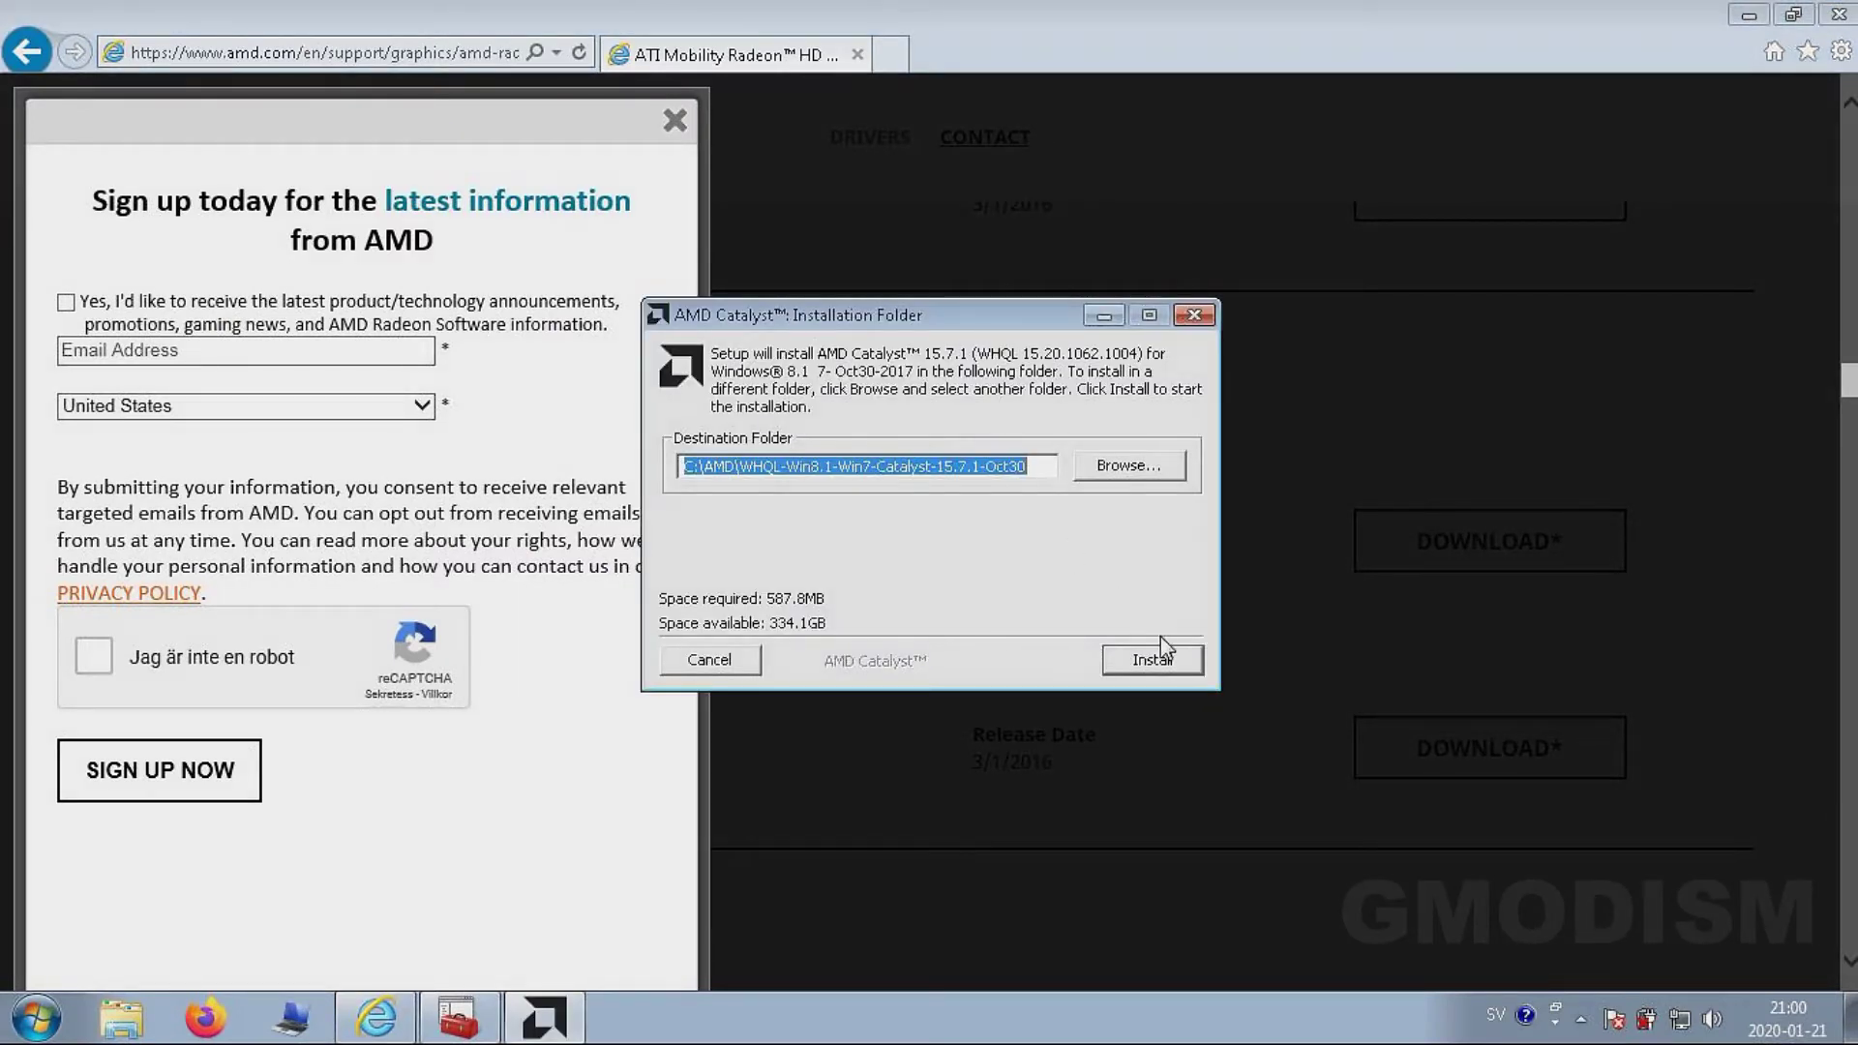
click(1177, 658)
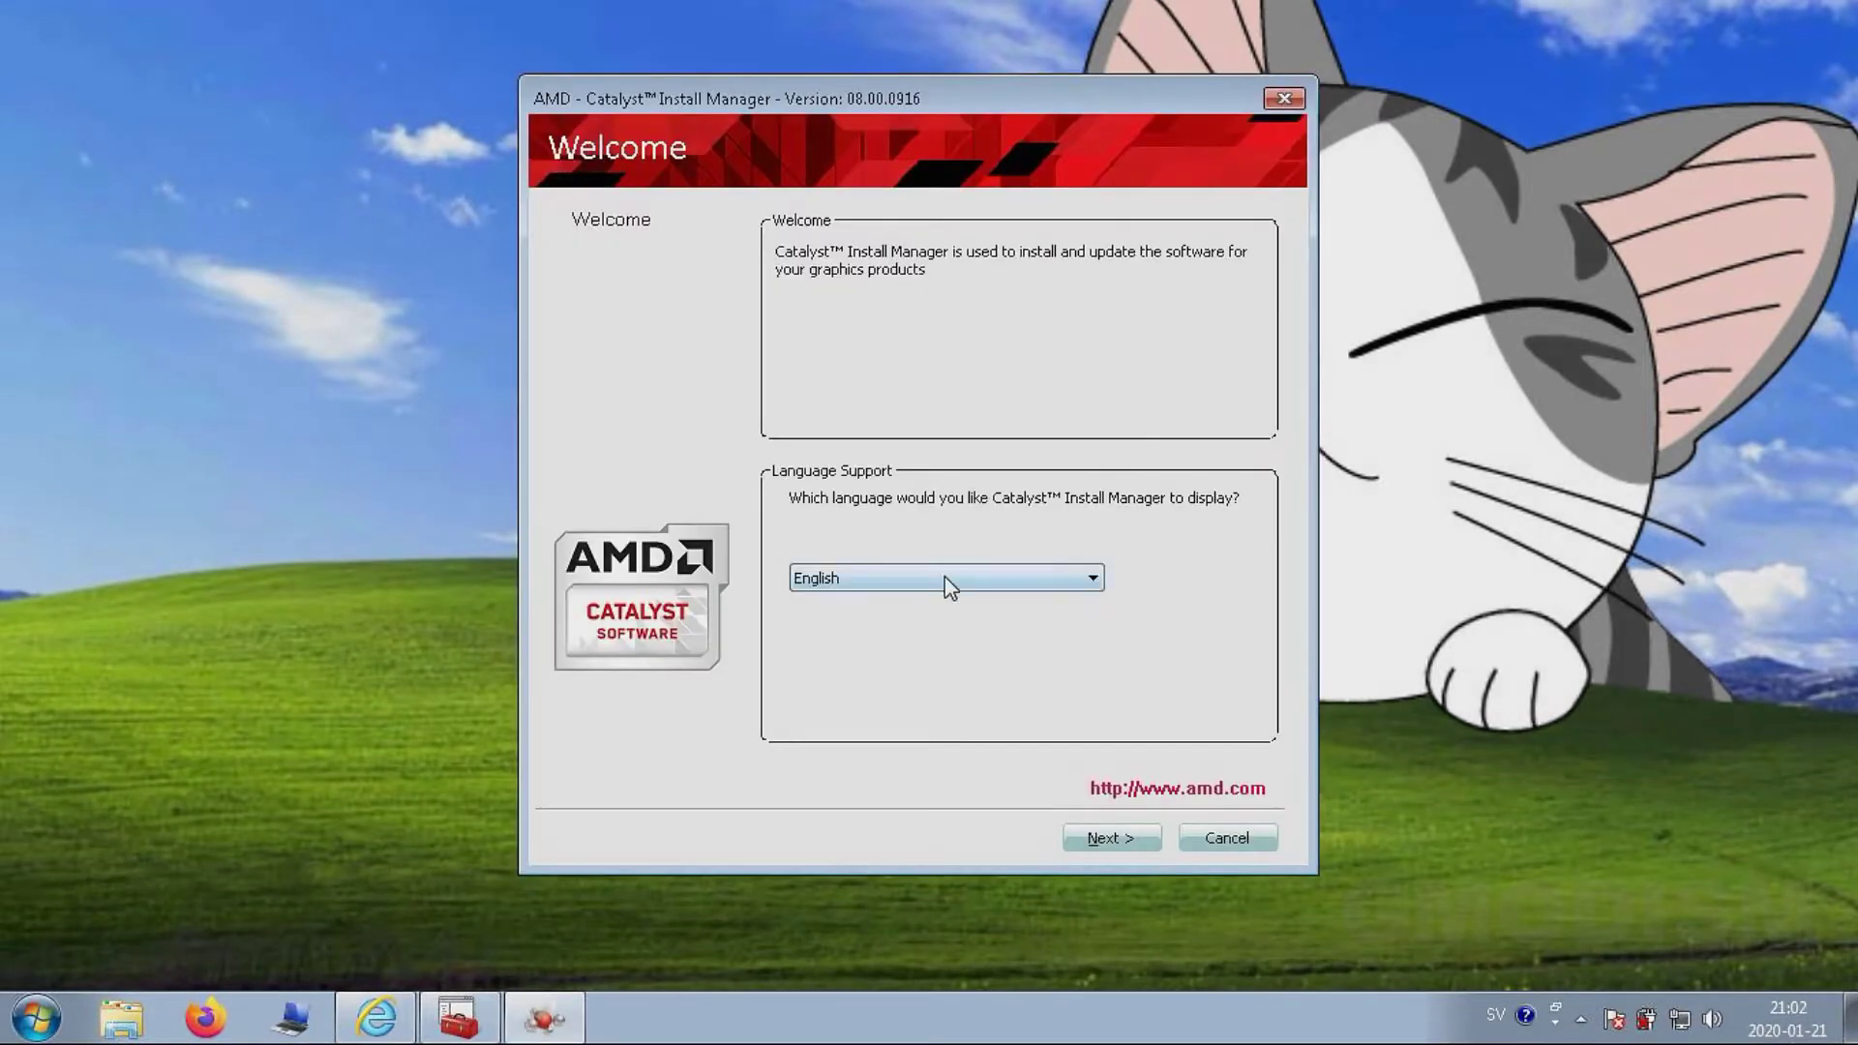
Keep English as the Catalyst installer language and continue to the install type.
click(949, 578)
click(949, 579)
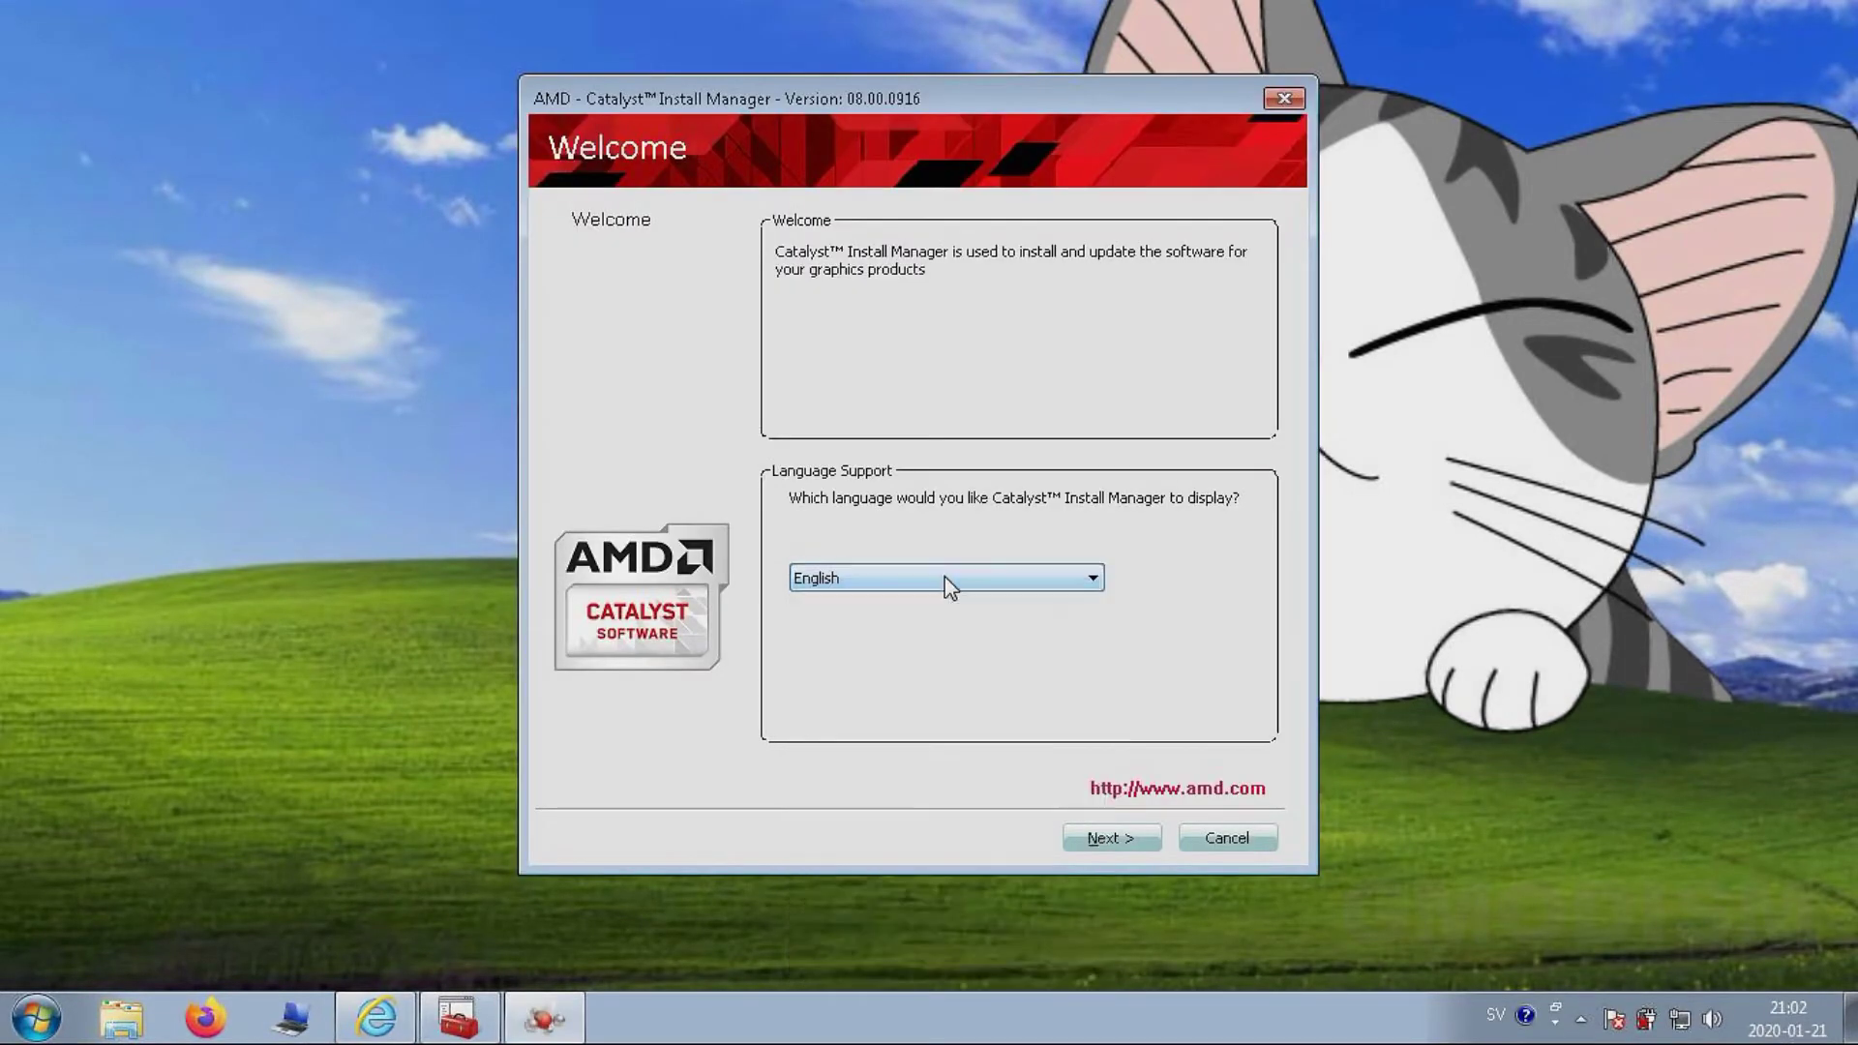
click(1126, 839)
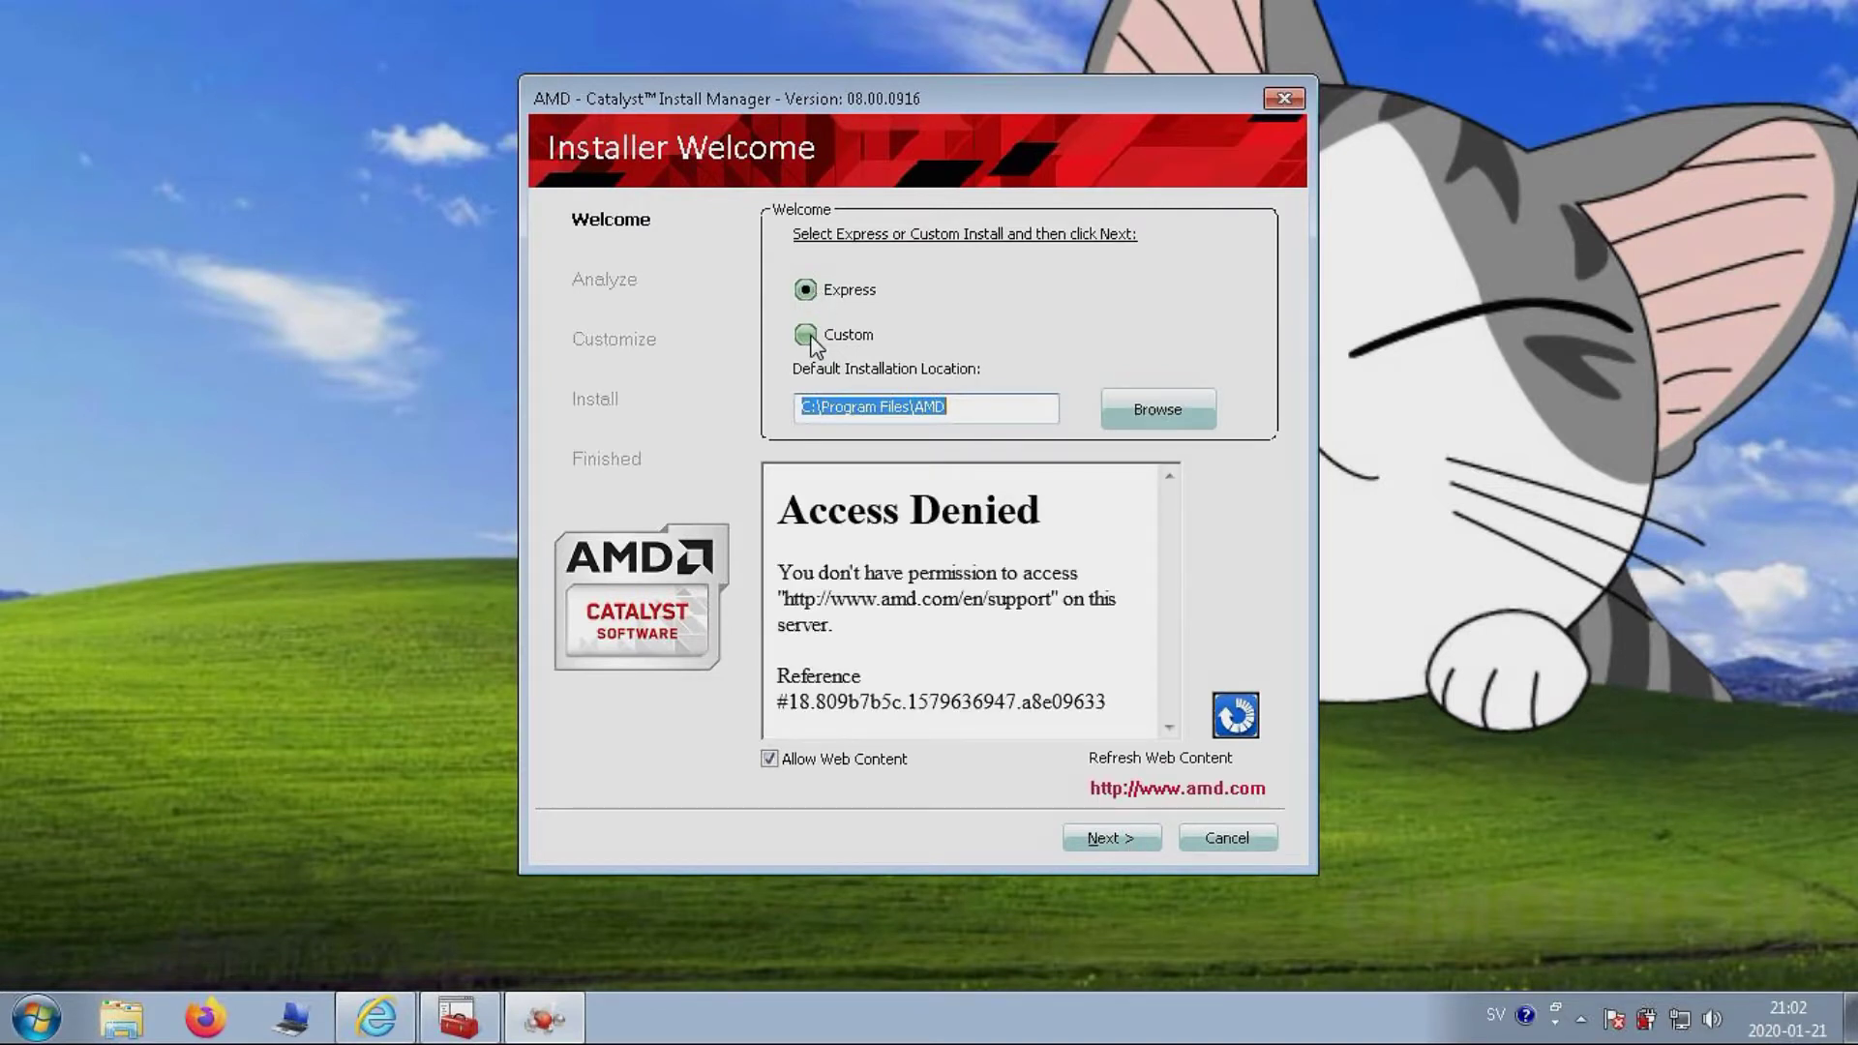
Choose Custom install, review the Catalyst Control Center and Visual C++ components, and continue to the licence.
click(811, 337)
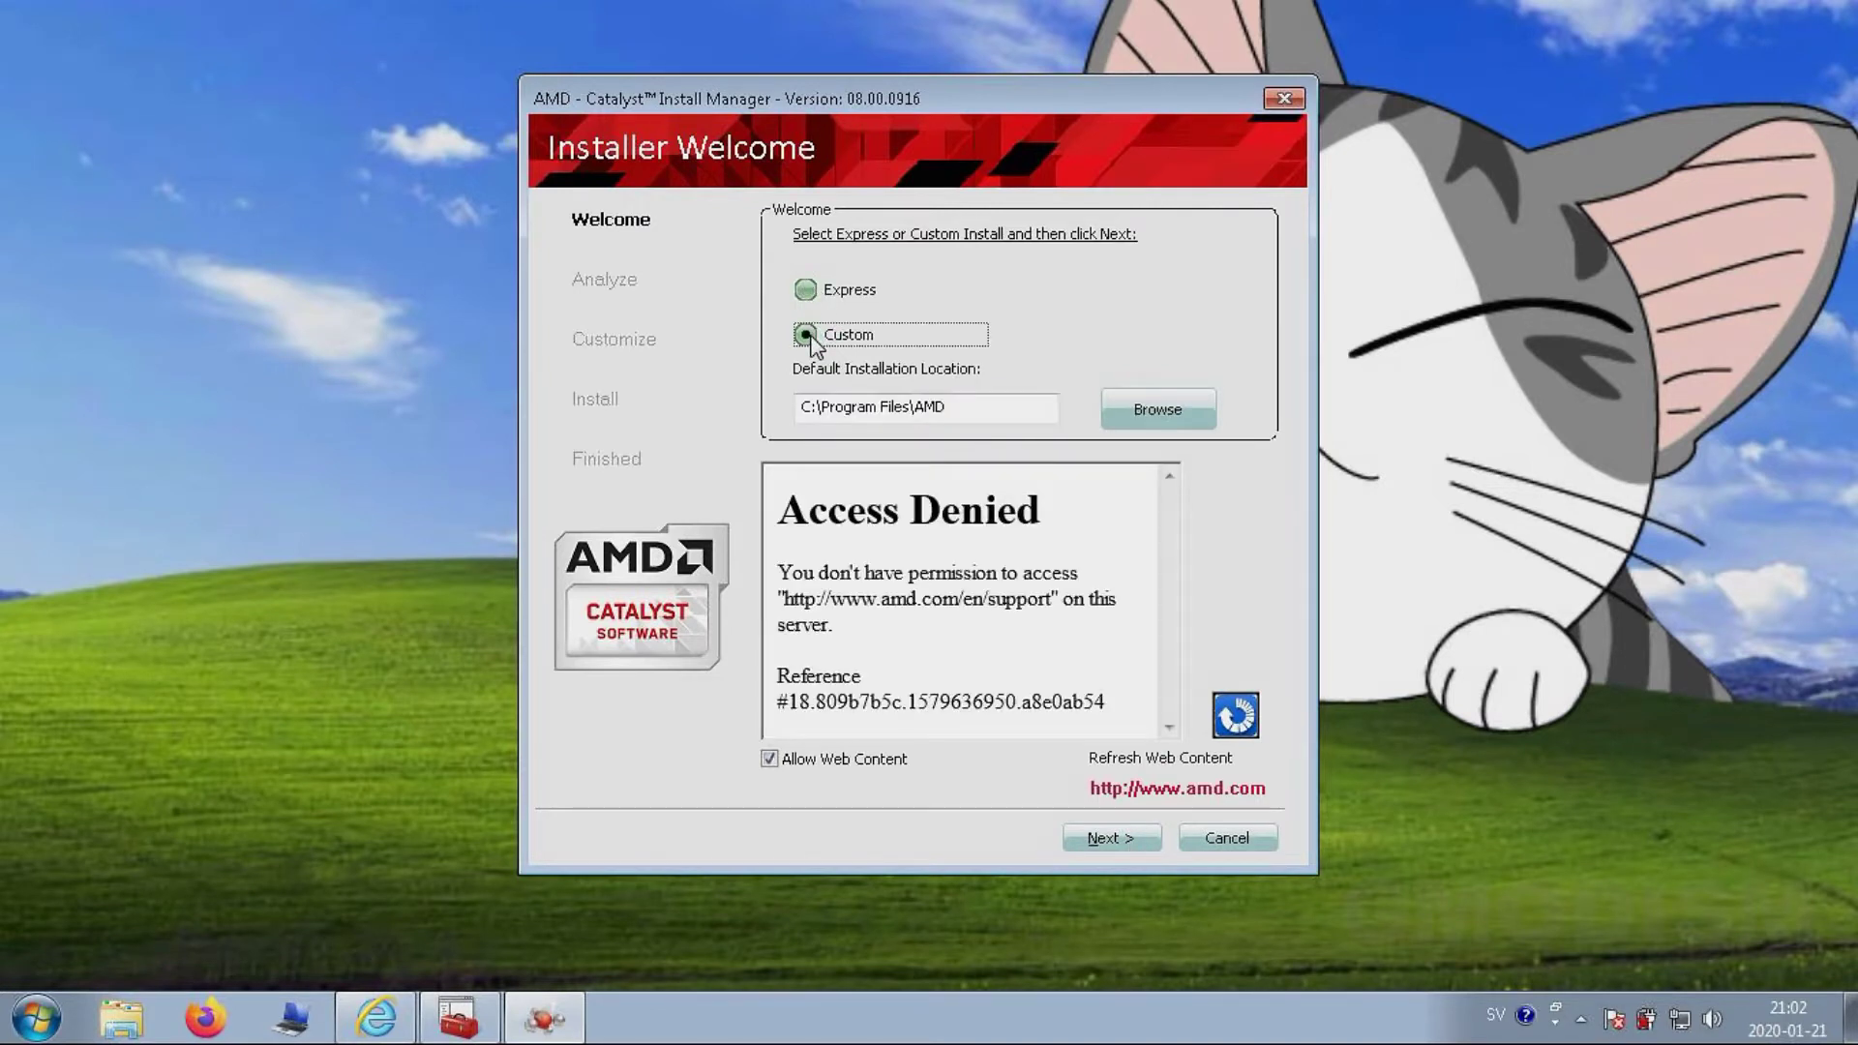
click(1121, 840)
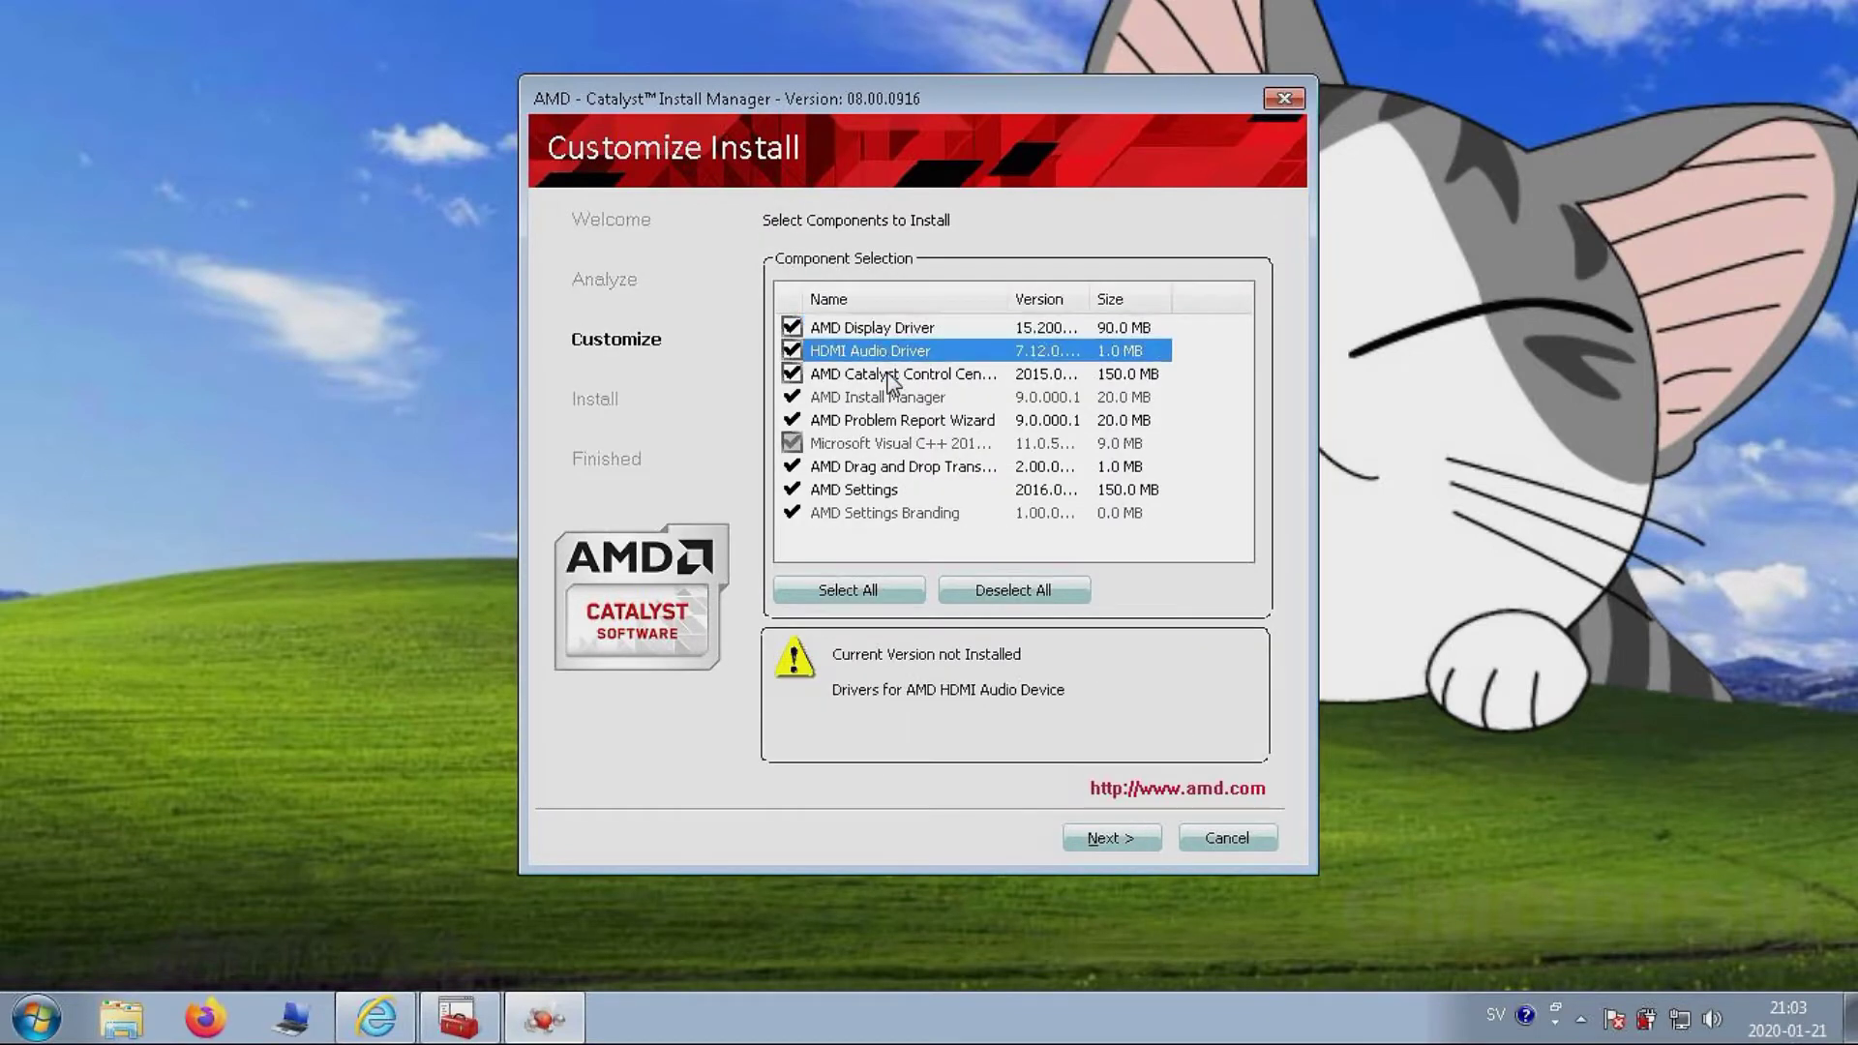
click(890, 372)
click(885, 445)
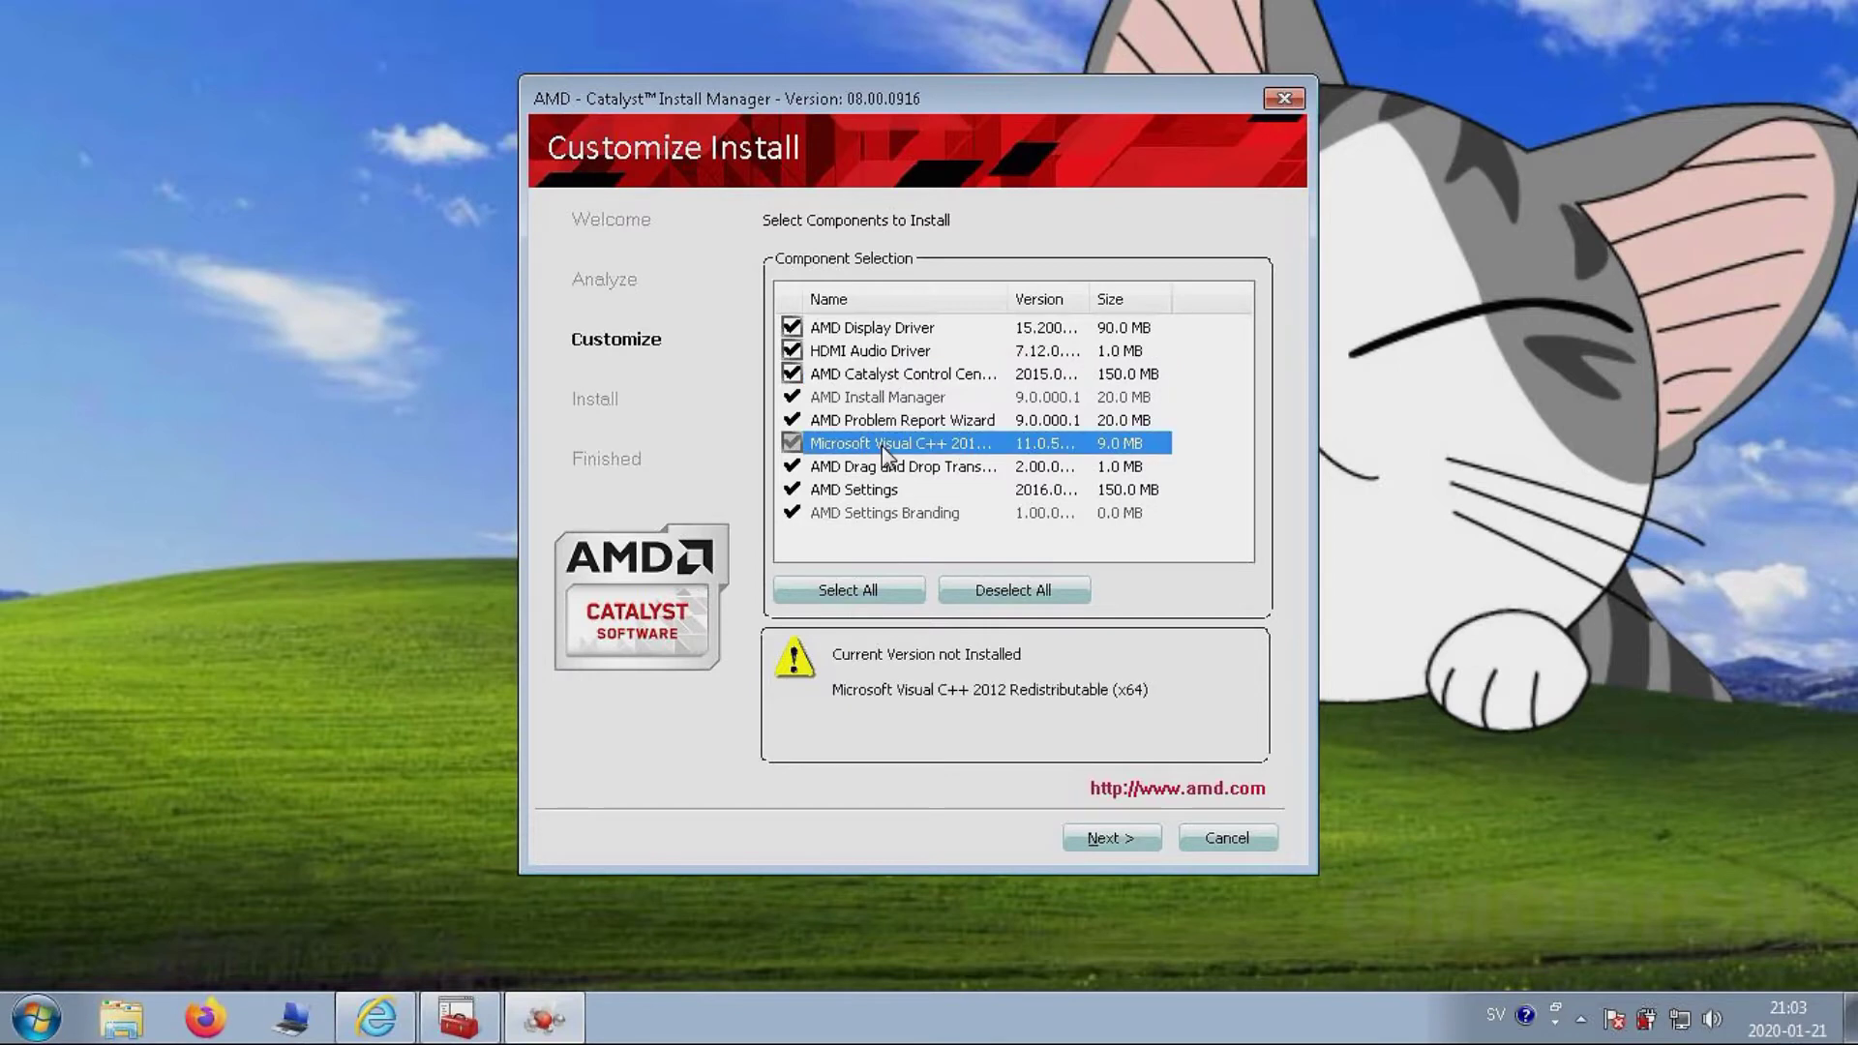
click(1124, 841)
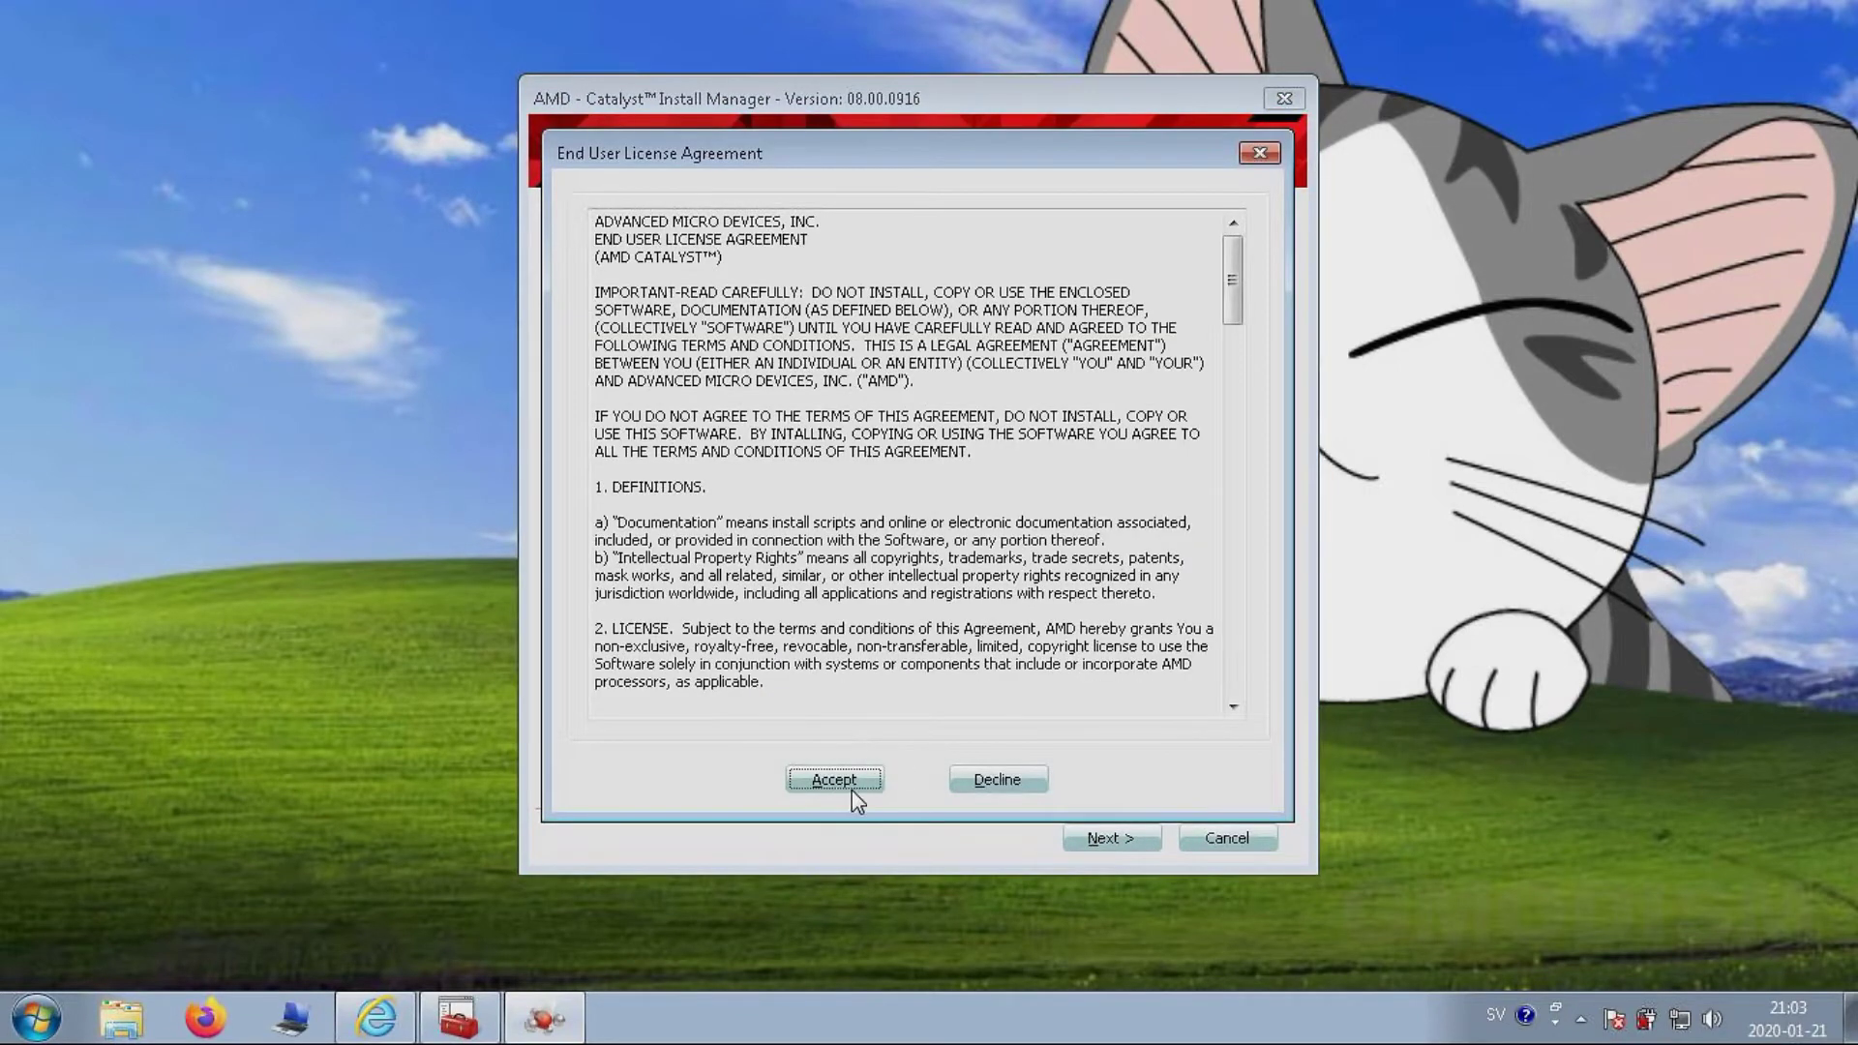
Accept the End User License Agreement to begin installing the selected components.
click(835, 780)
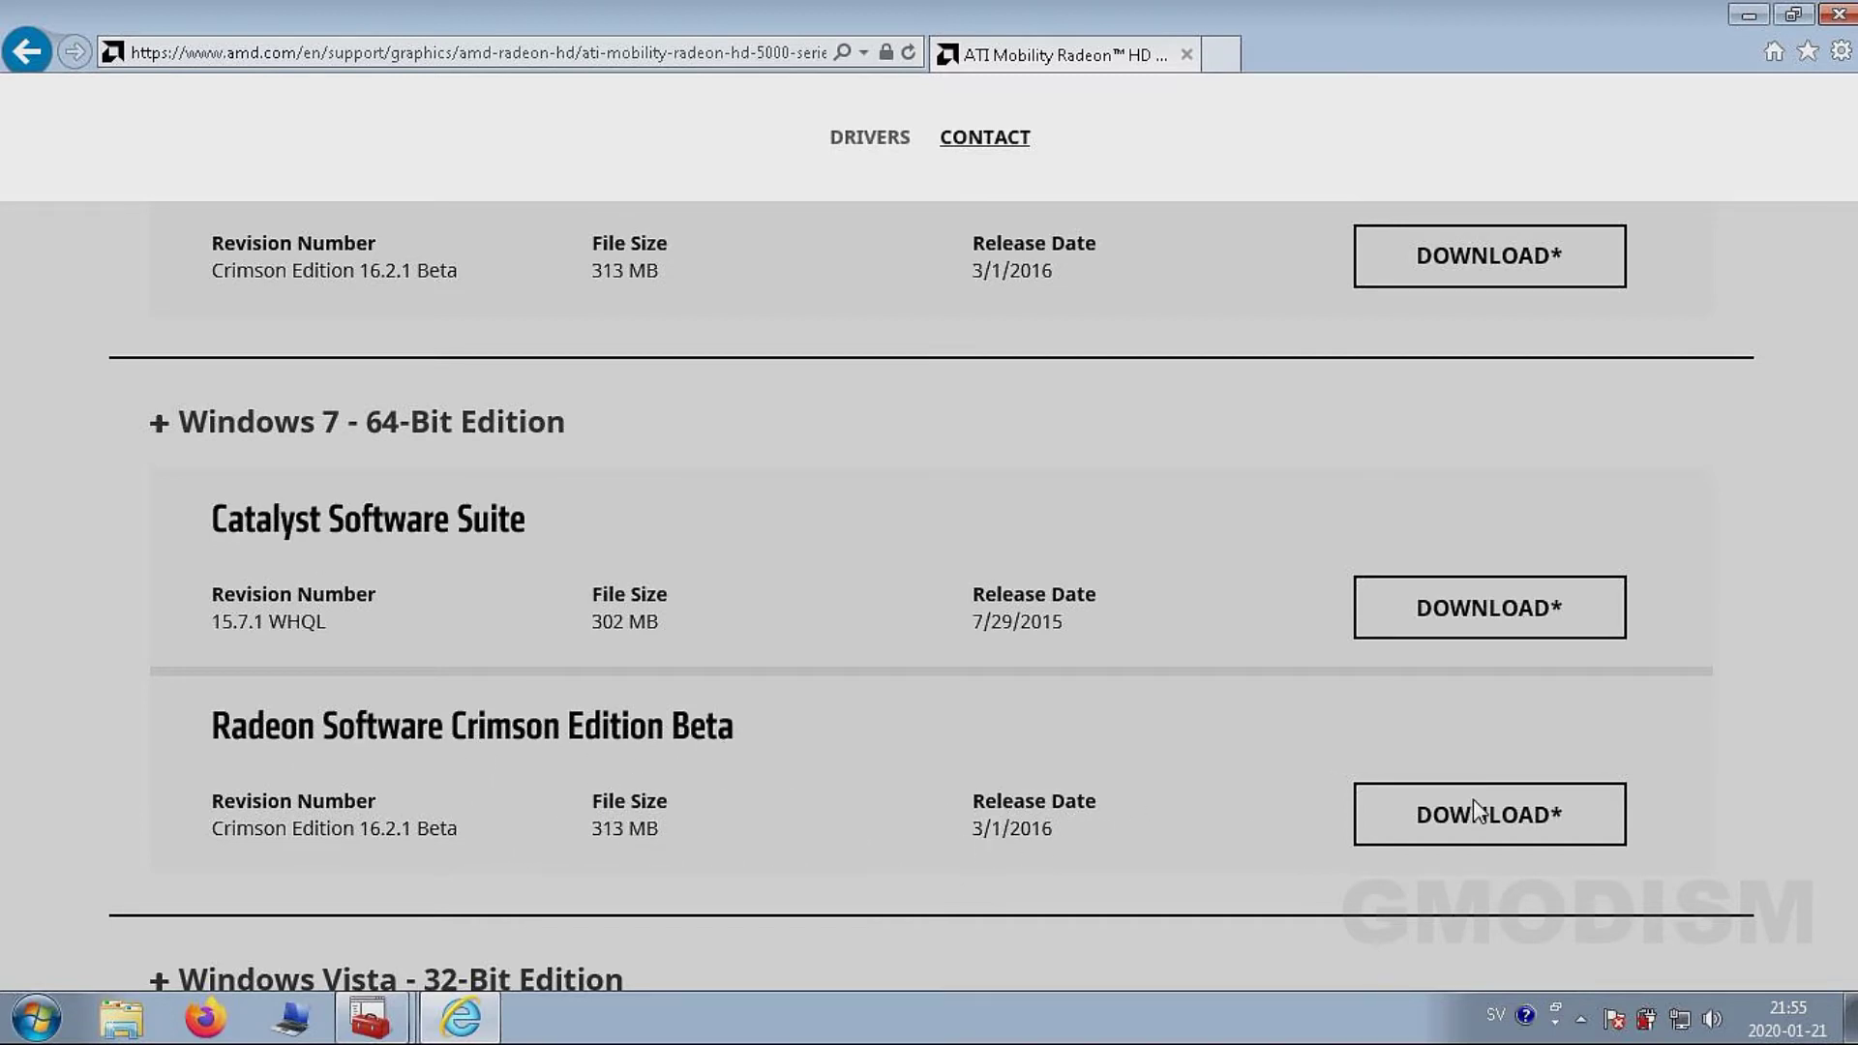
Save the Windows 7 64-bit Radeon Software Crimson Edition Beta 16.2.1 installer into the Downloads folder.
click(1549, 818)
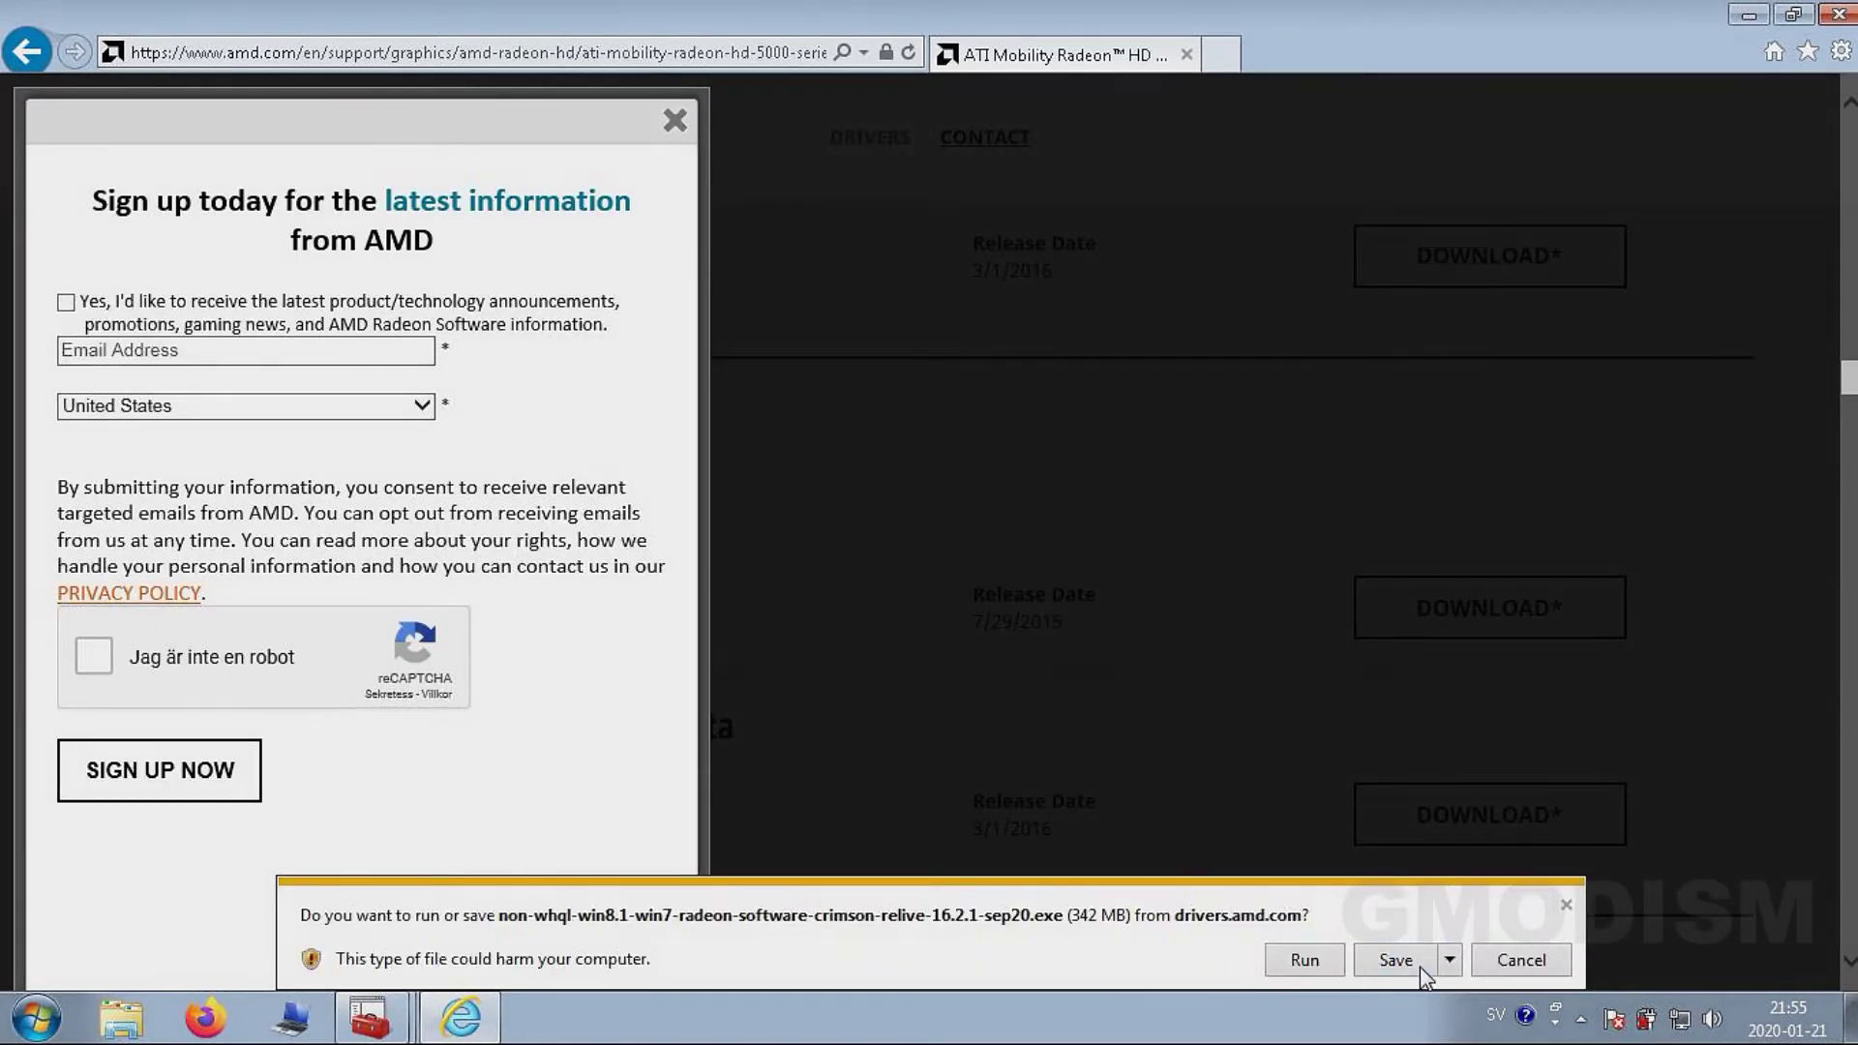
click(1452, 961)
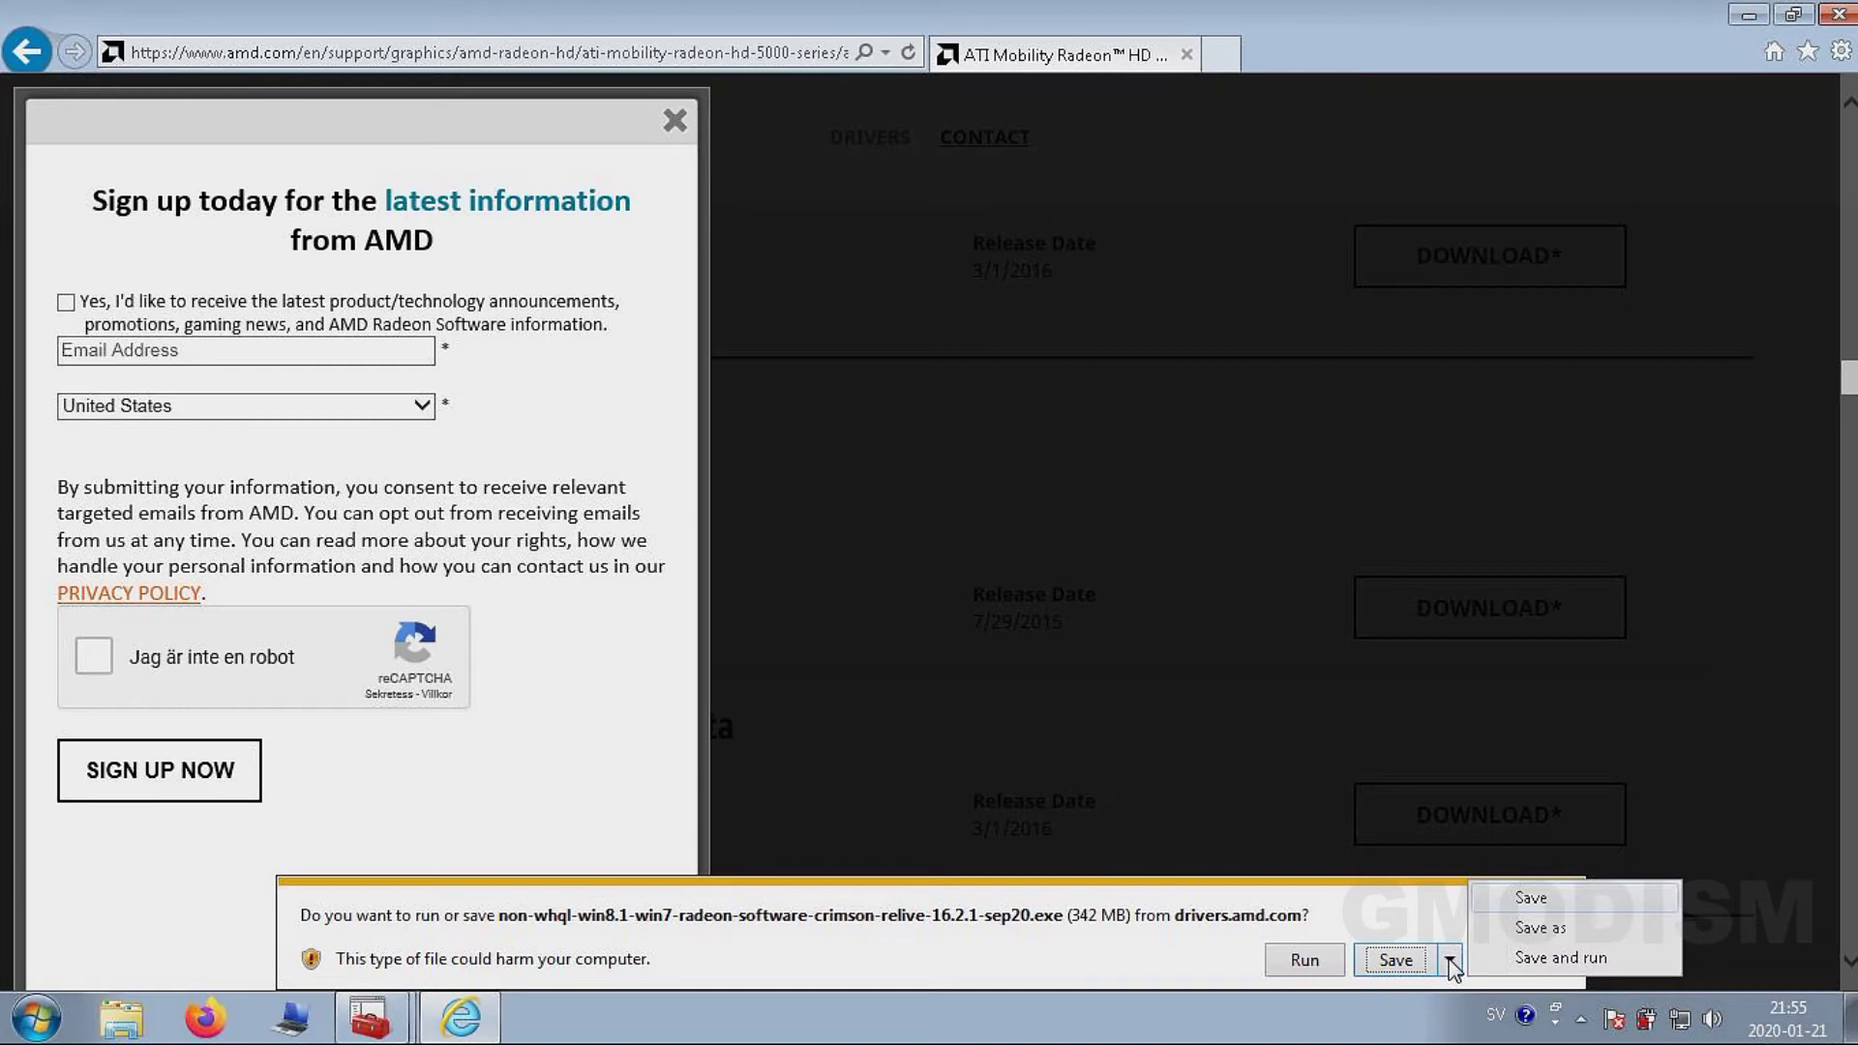
click(1587, 931)
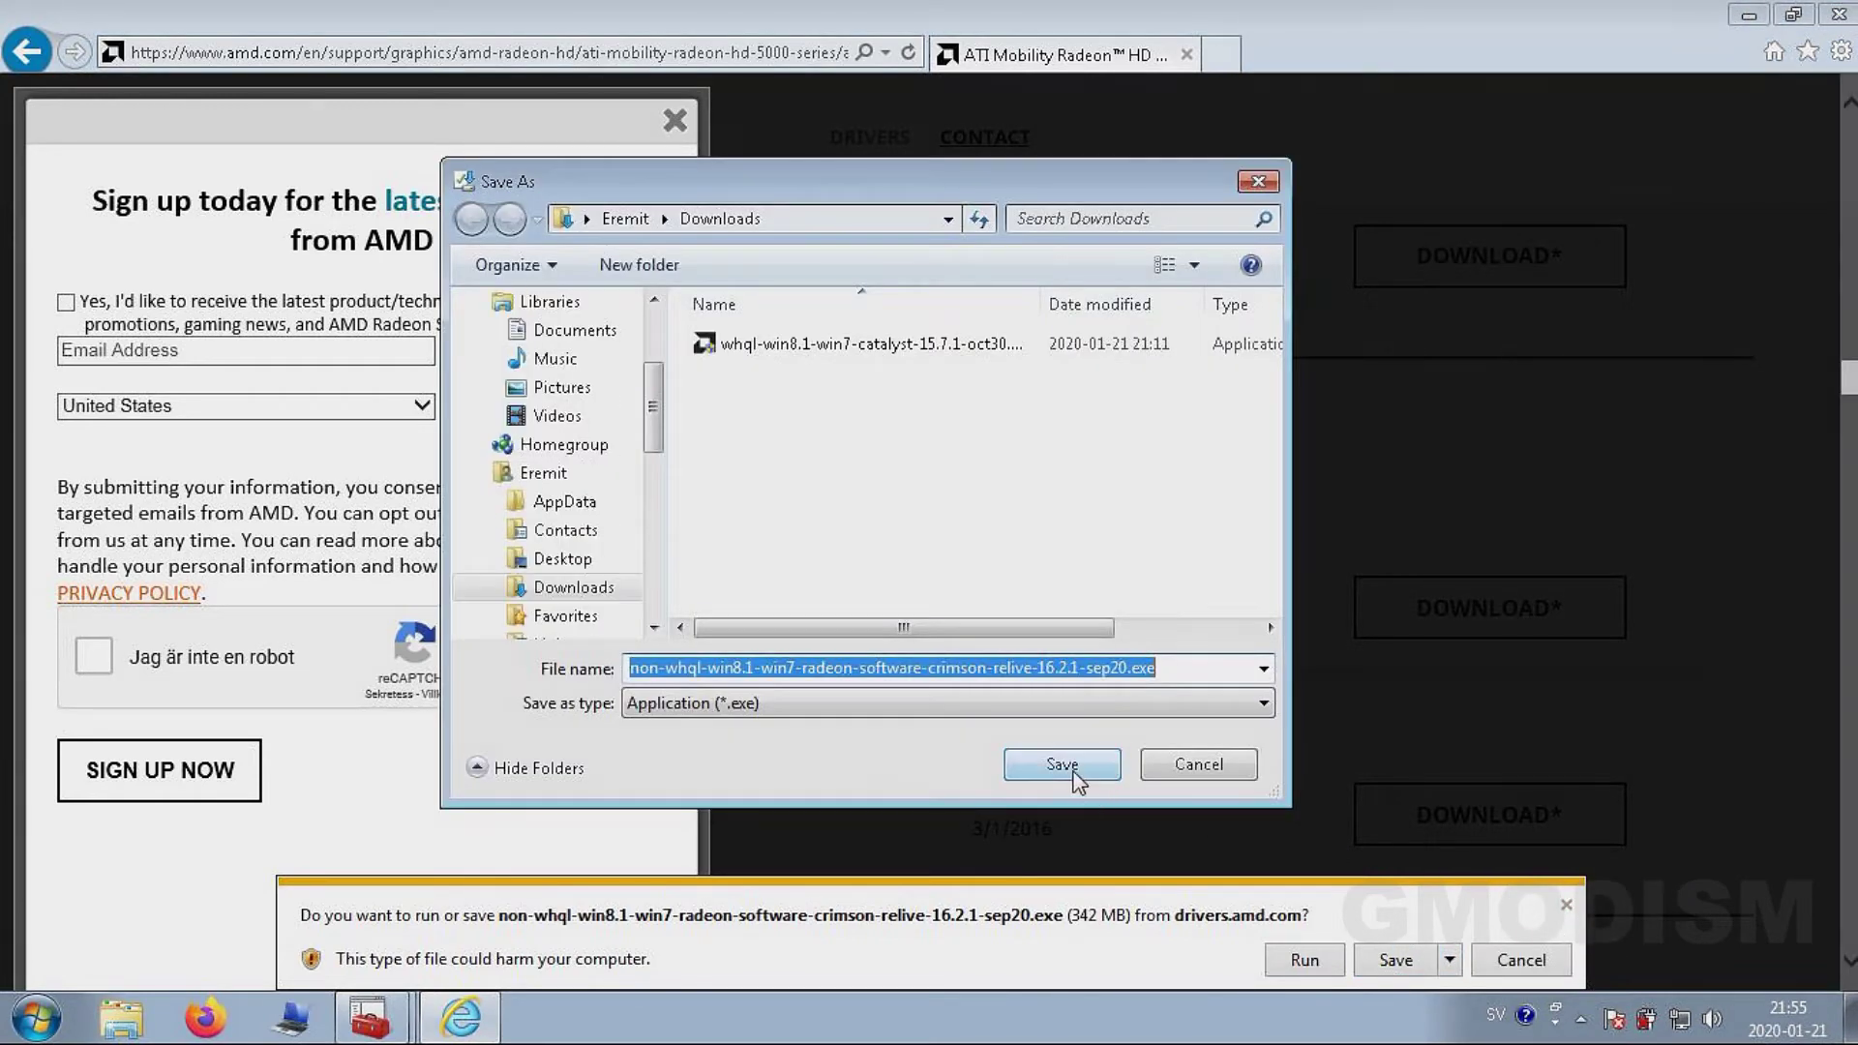
click(1074, 775)
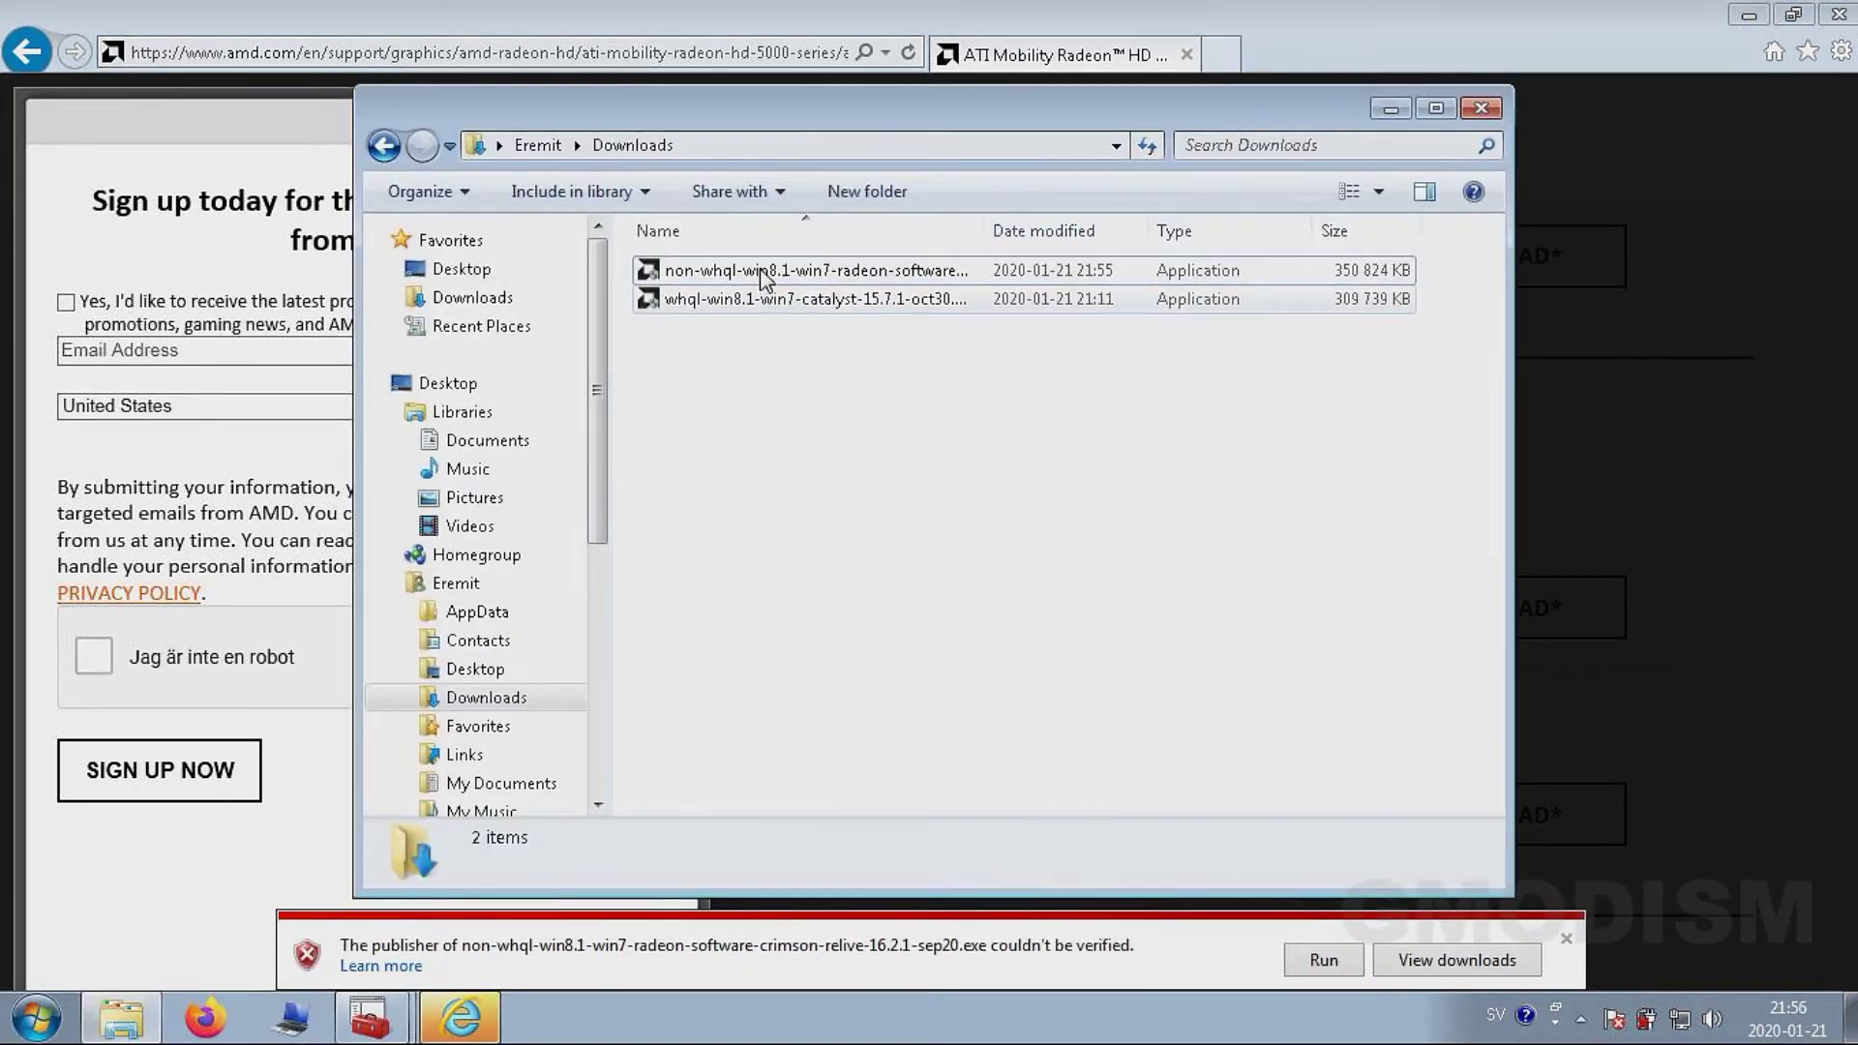
right_click(754, 276)
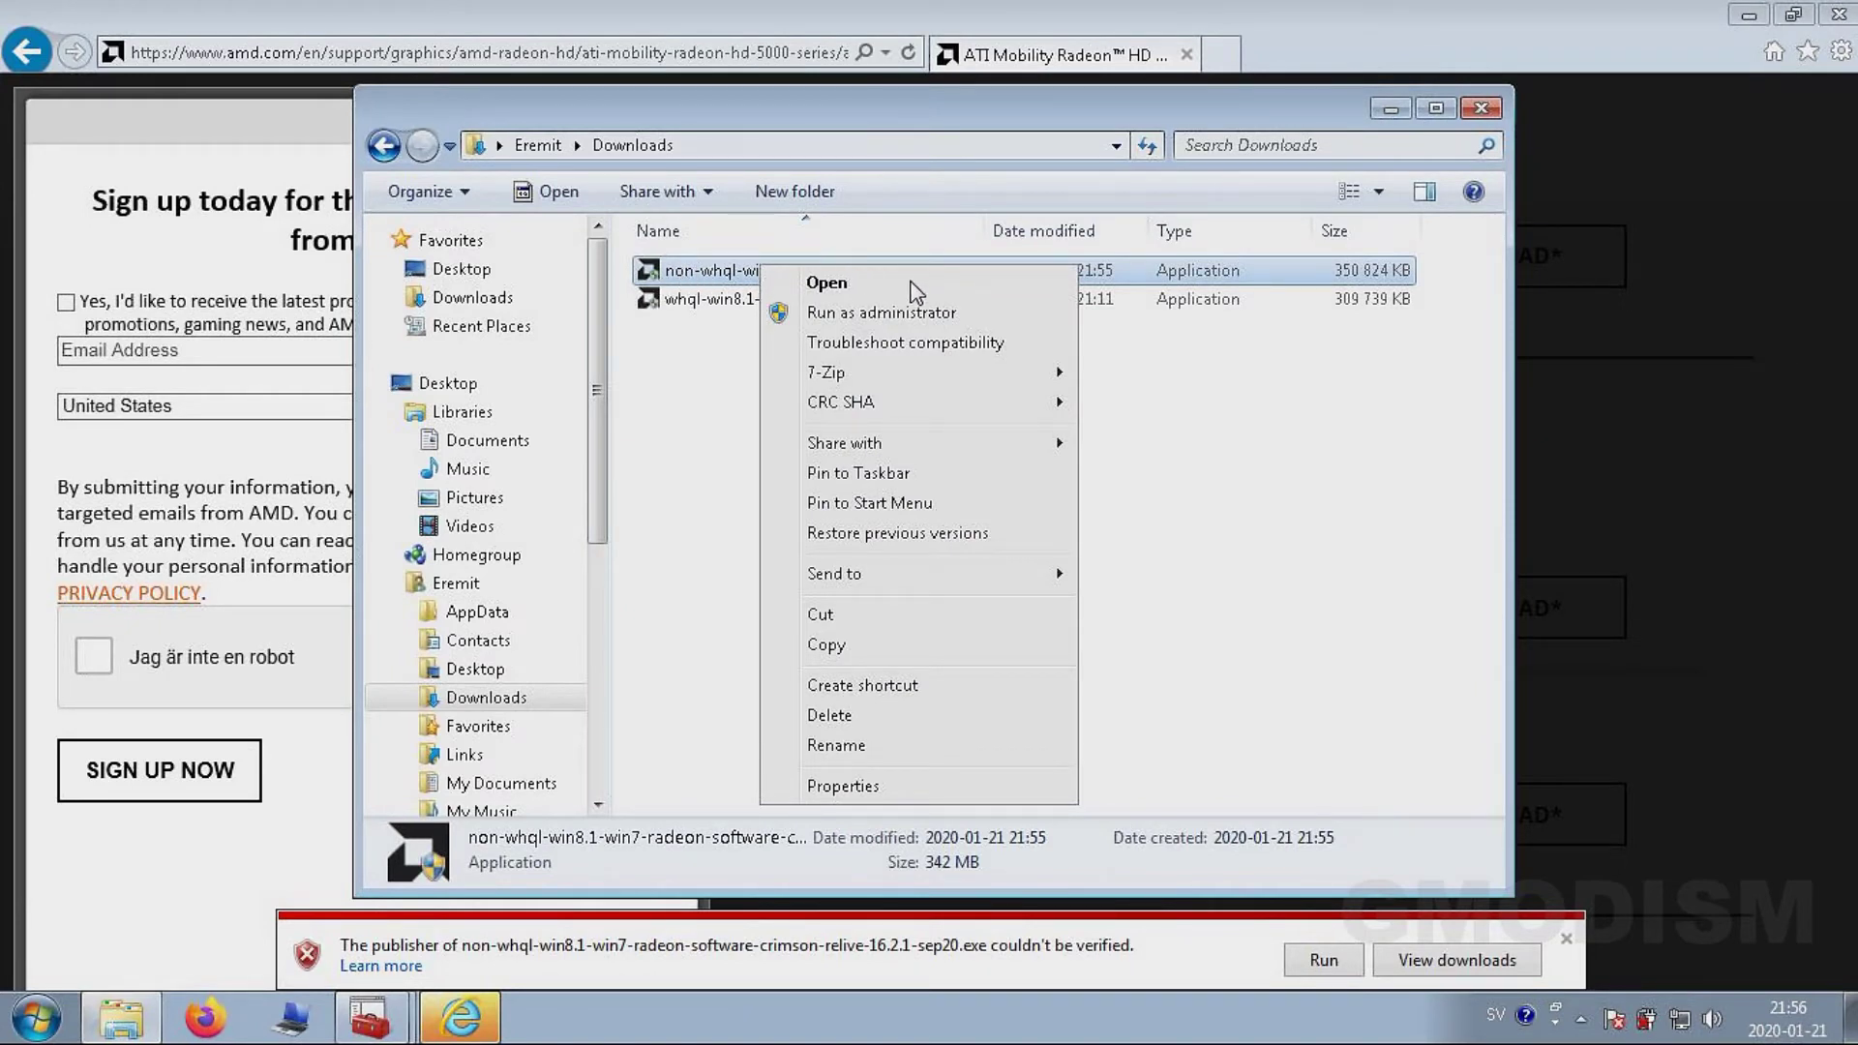
Run the Crimson 16.2.1 installer as administrator, approve UAC, and unpack it to the default folder.
right_click(682, 275)
right_click(683, 274)
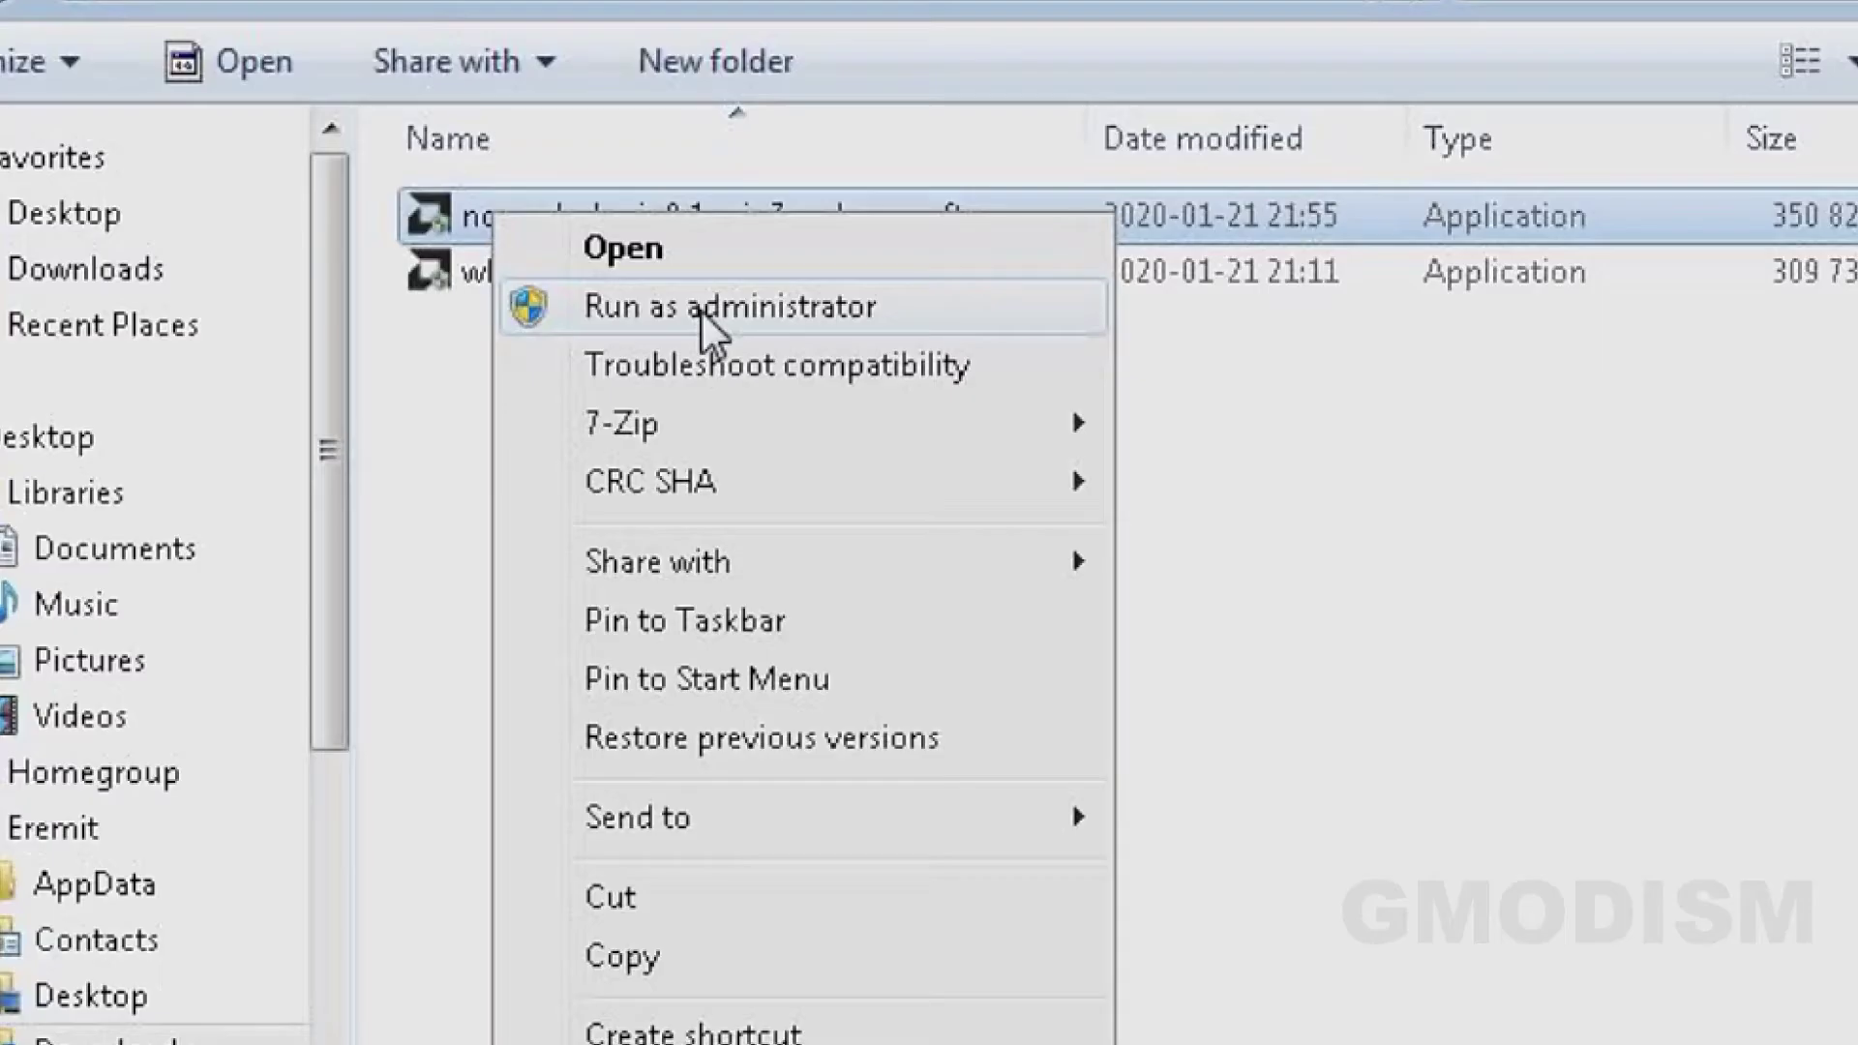
click(697, 306)
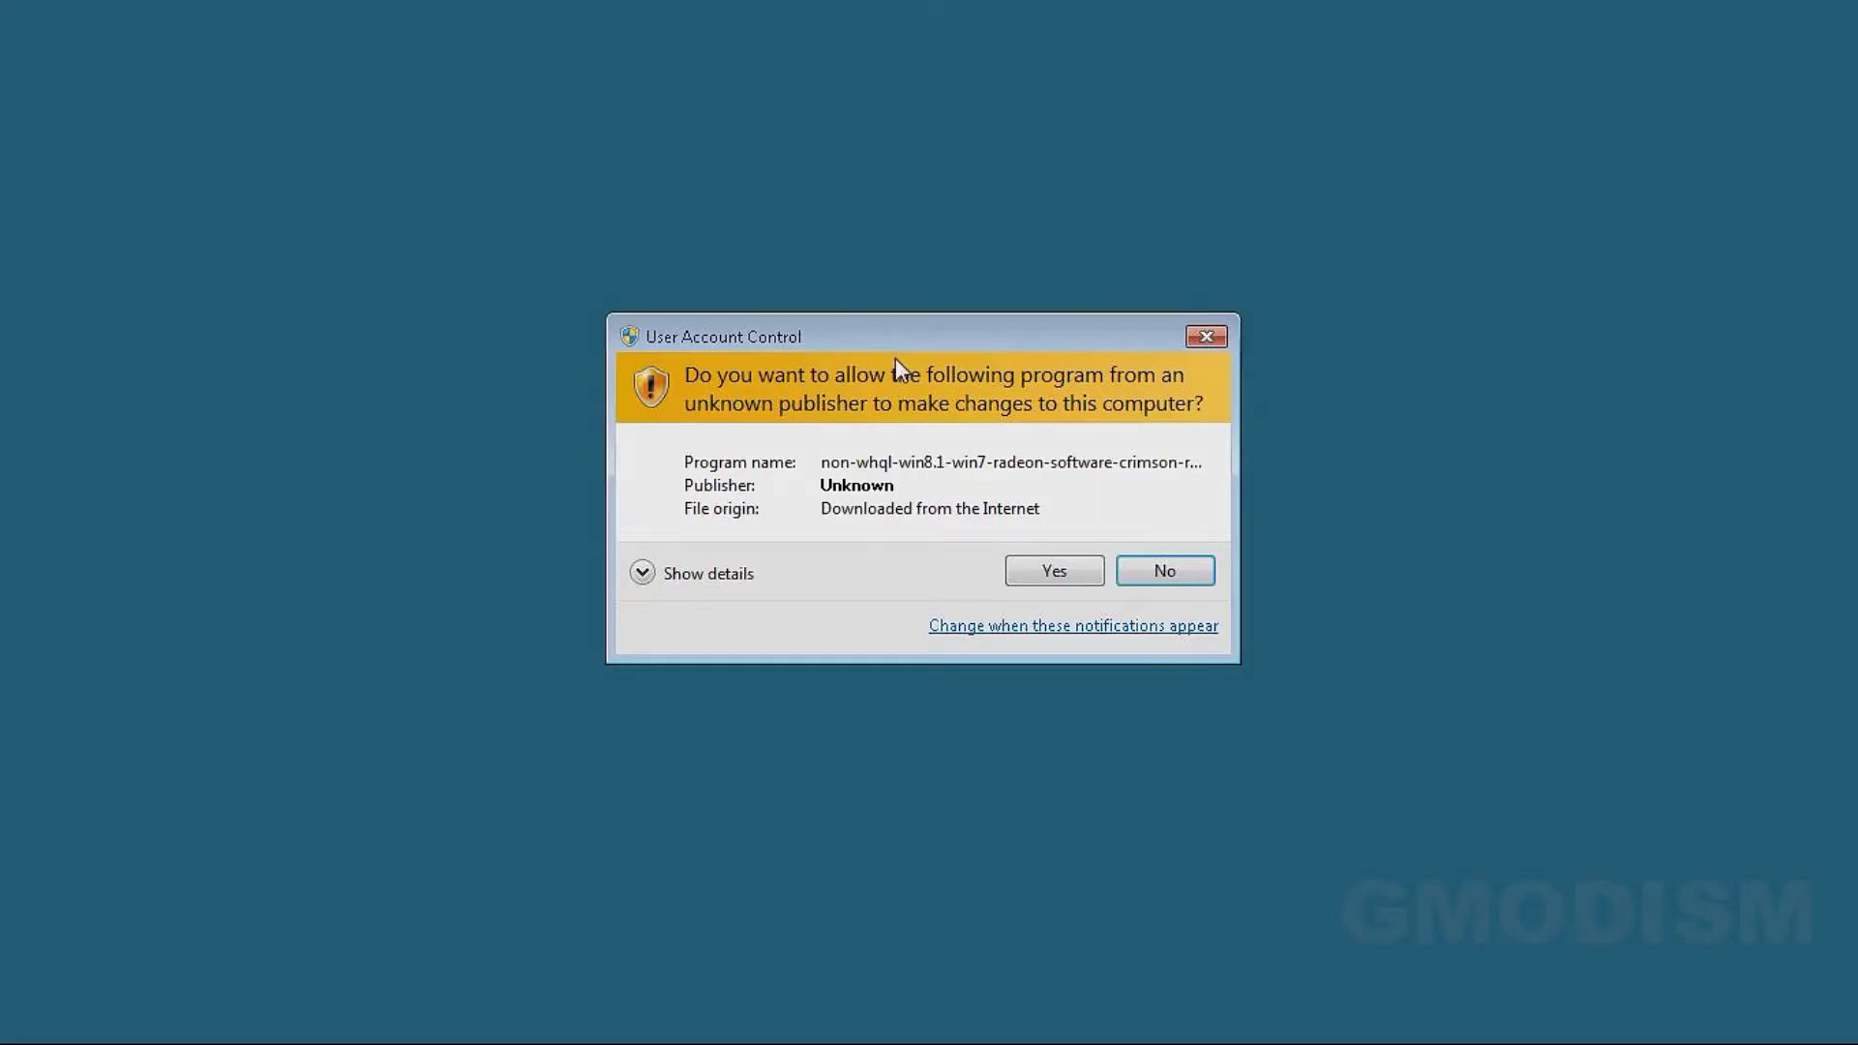
click(1064, 571)
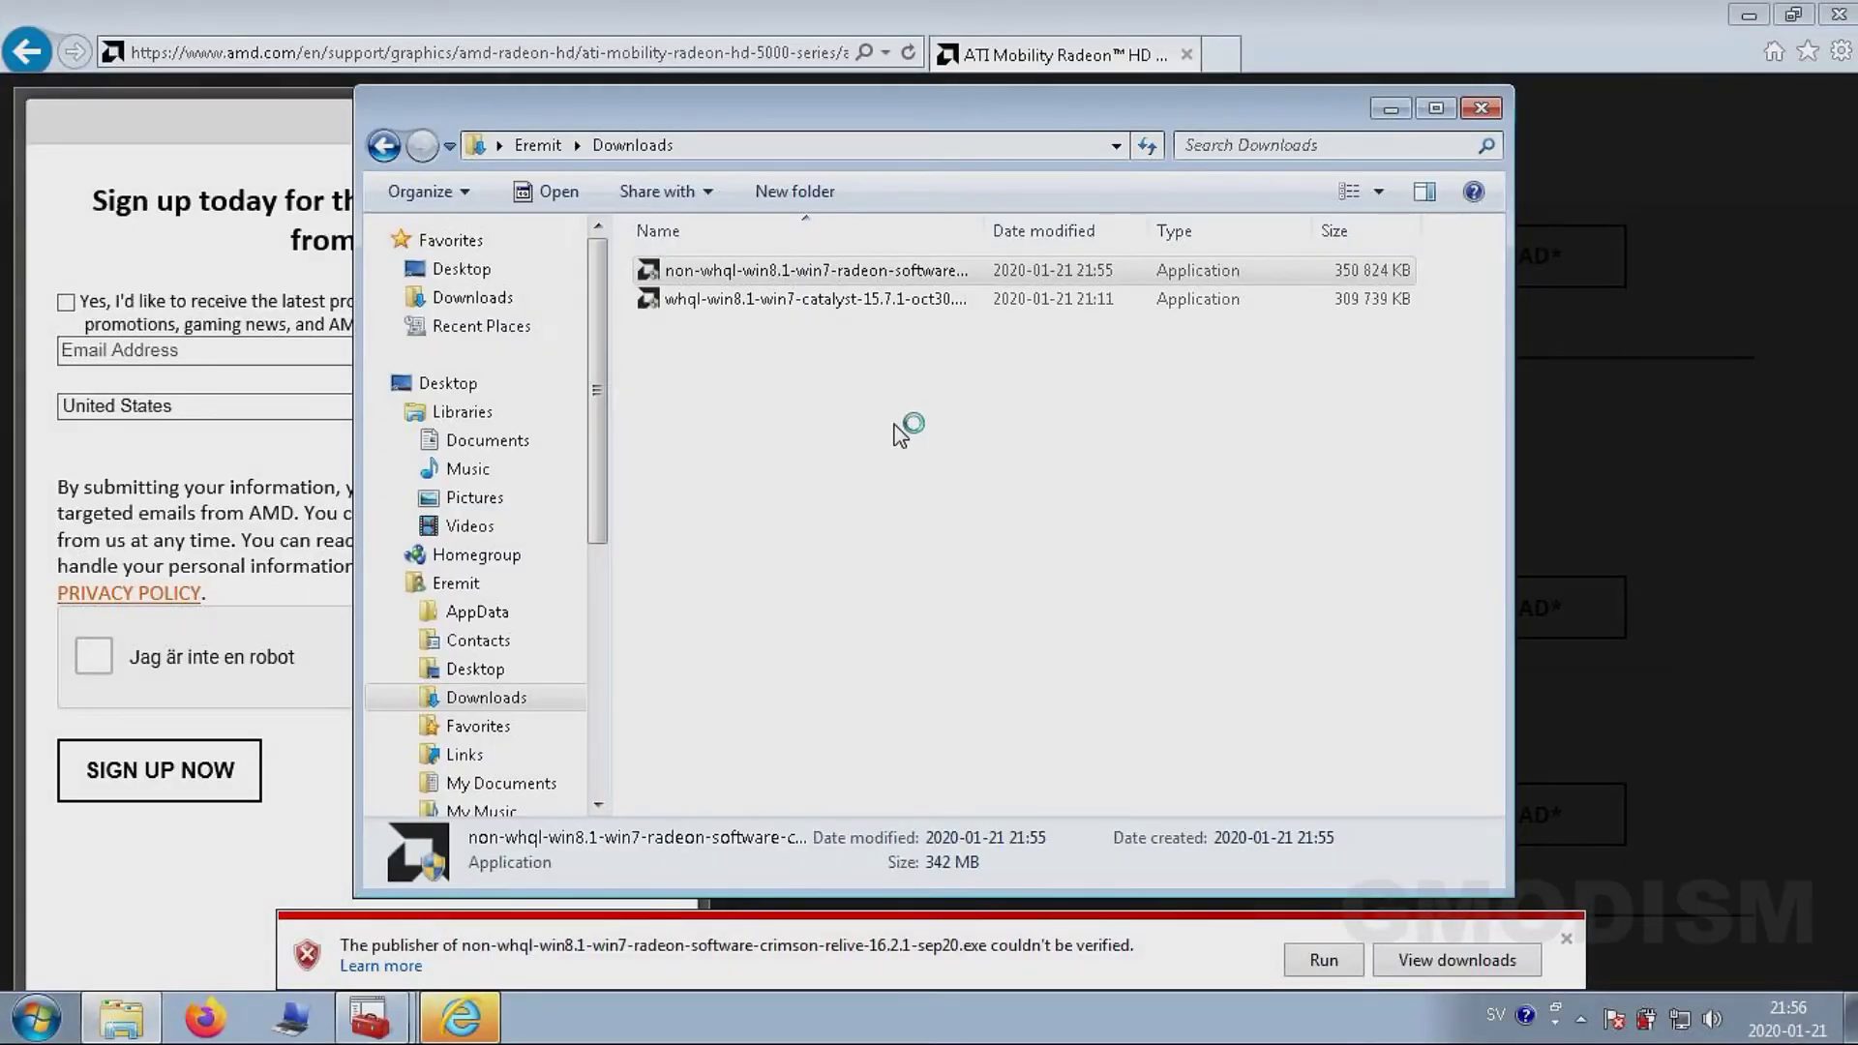
click(1152, 660)
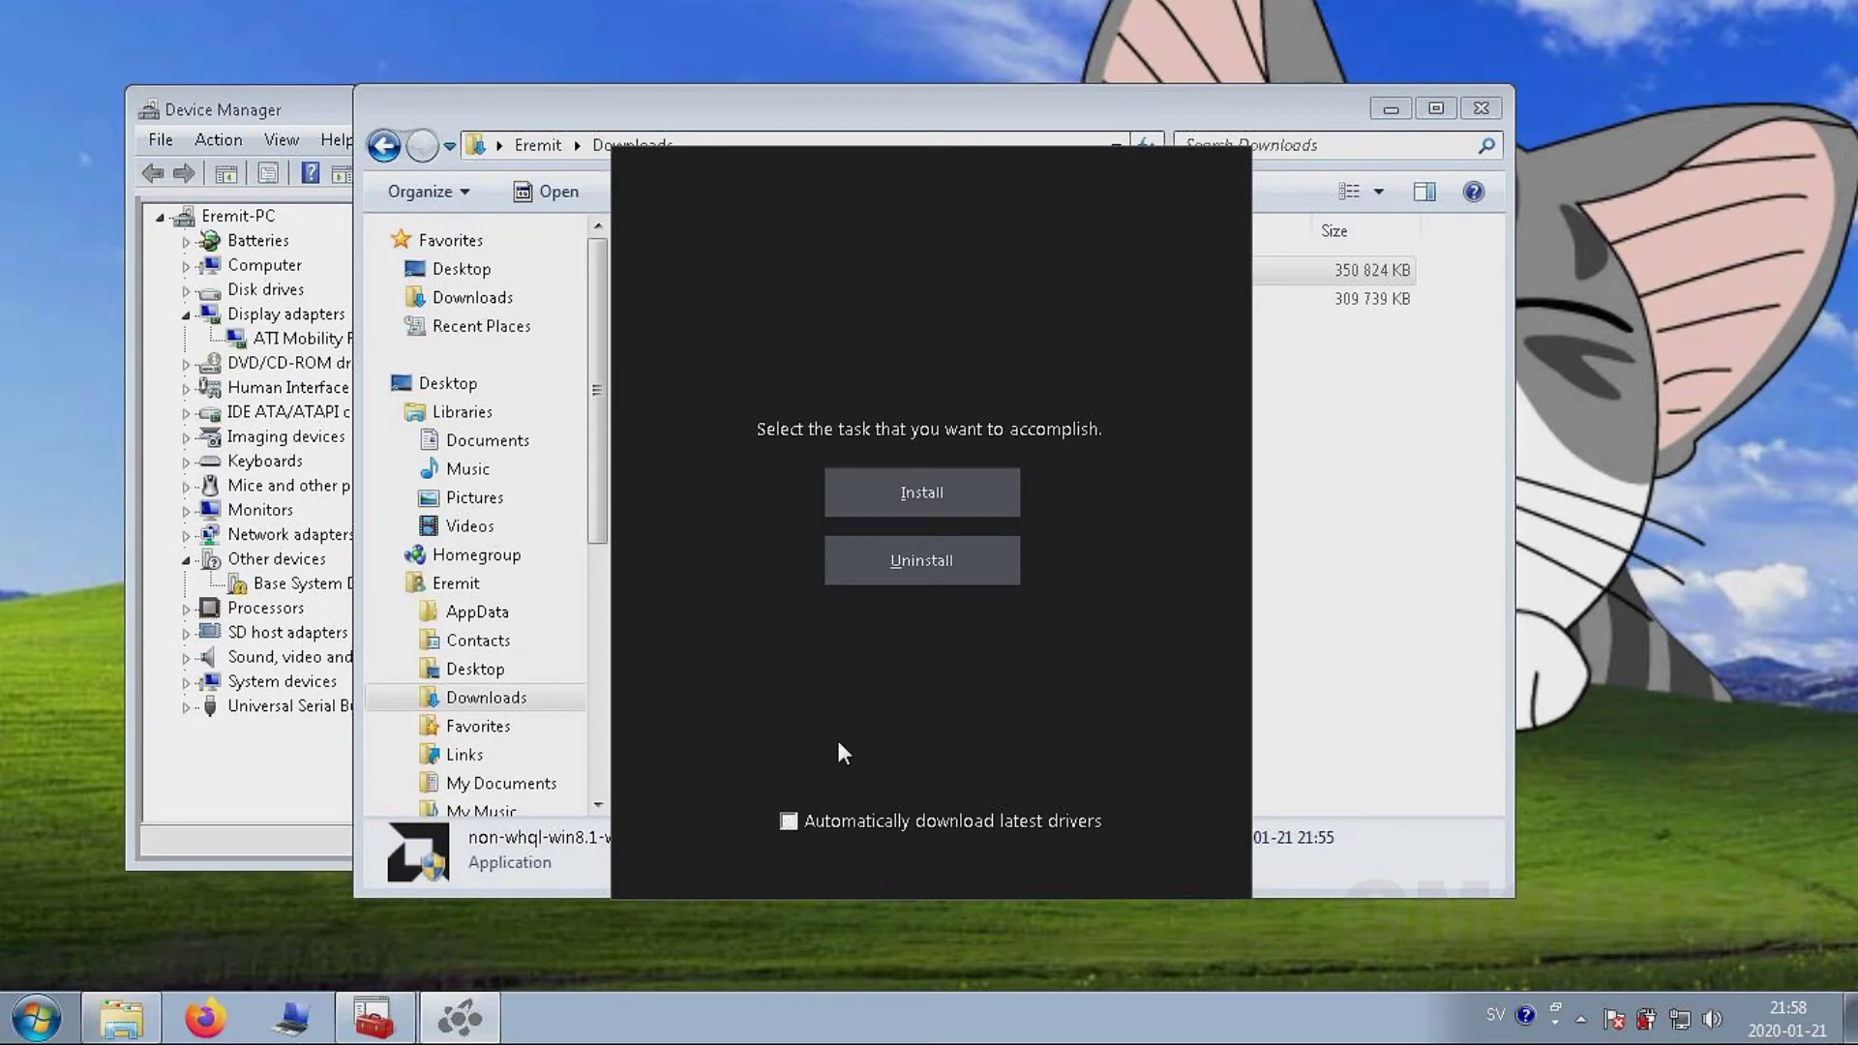
Pick Install on the task screen and begin installing the AMD packages into C:\Program Files\AMD.
click(972, 496)
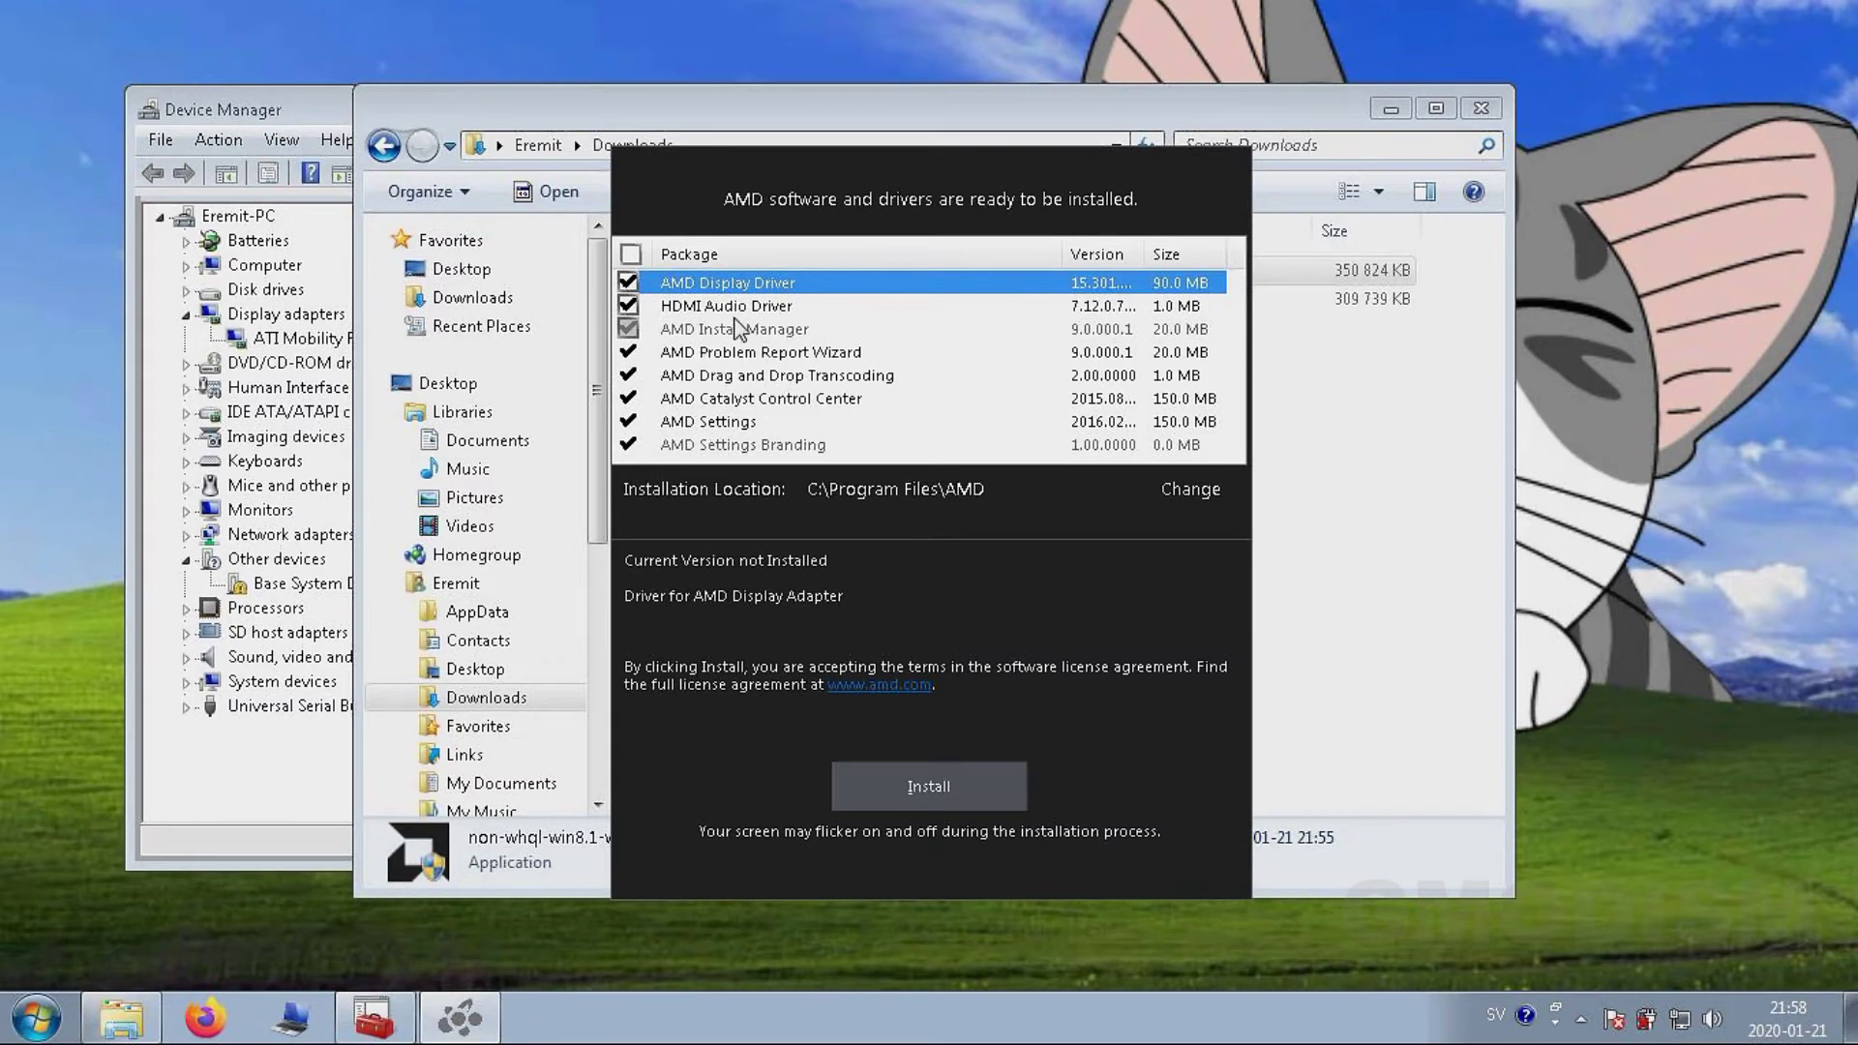
click(952, 784)
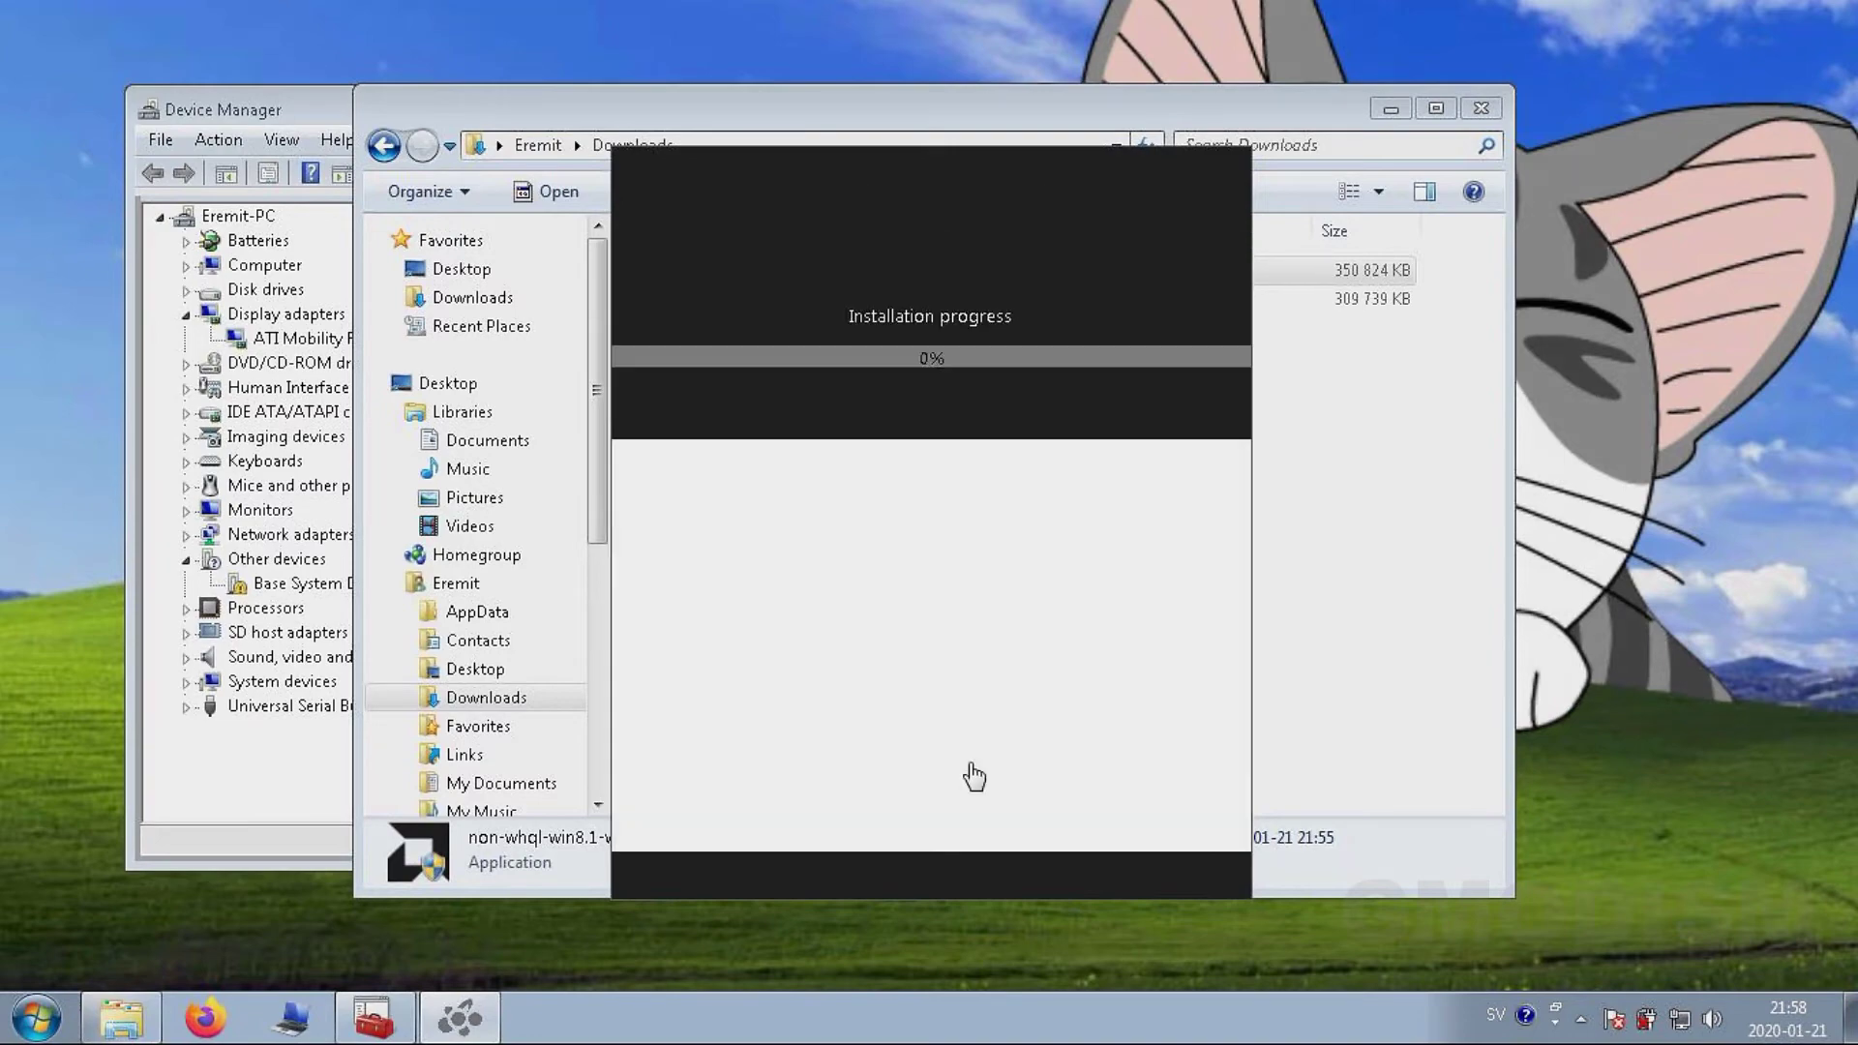